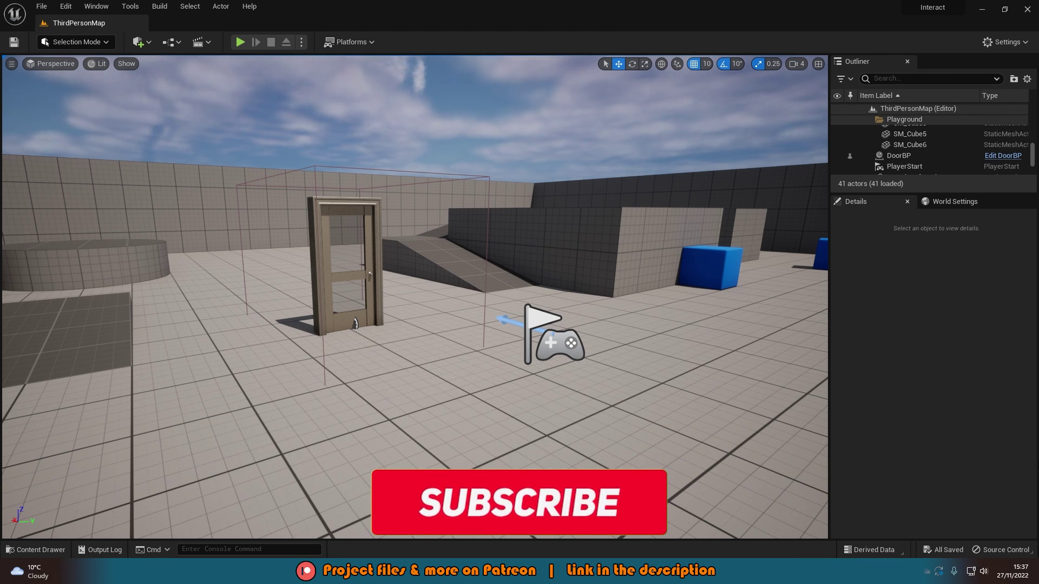
# Step: Start a play session of the level and walk the character up to the closed door
pyautogui.moveTo(623, 346); pyautogui.dragTo(687, 349, button='right')
pyautogui.press('w')
pyautogui.press('a')
pyautogui.click(239, 42)
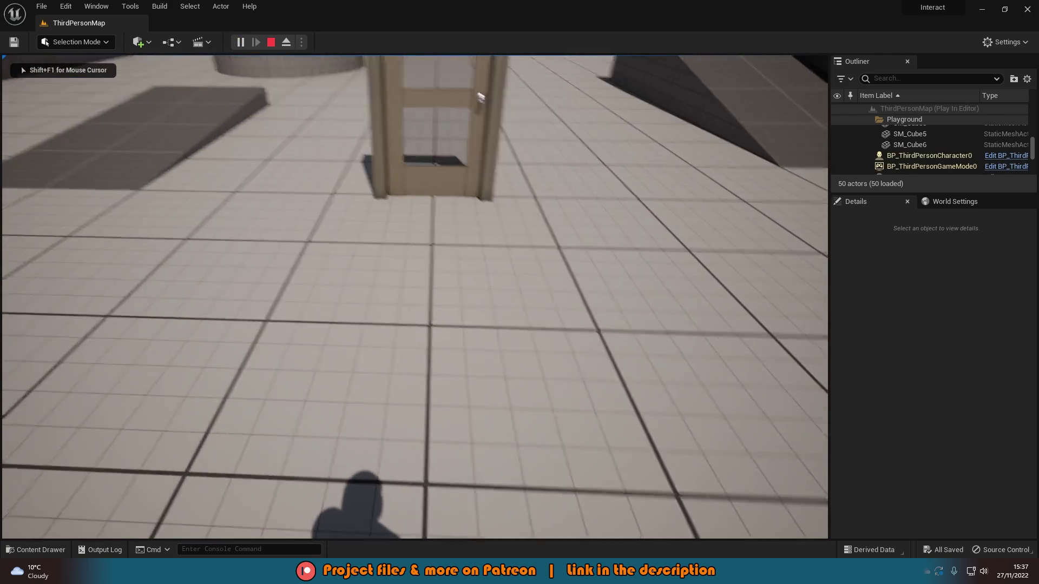
pyautogui.press('w')
pyautogui.press('w')
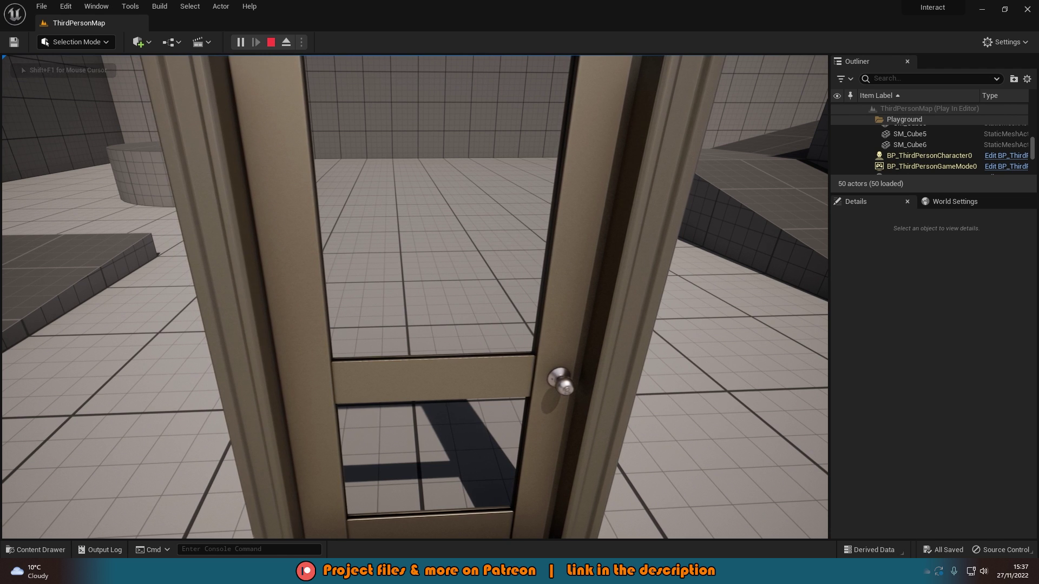
pyautogui.press('w')
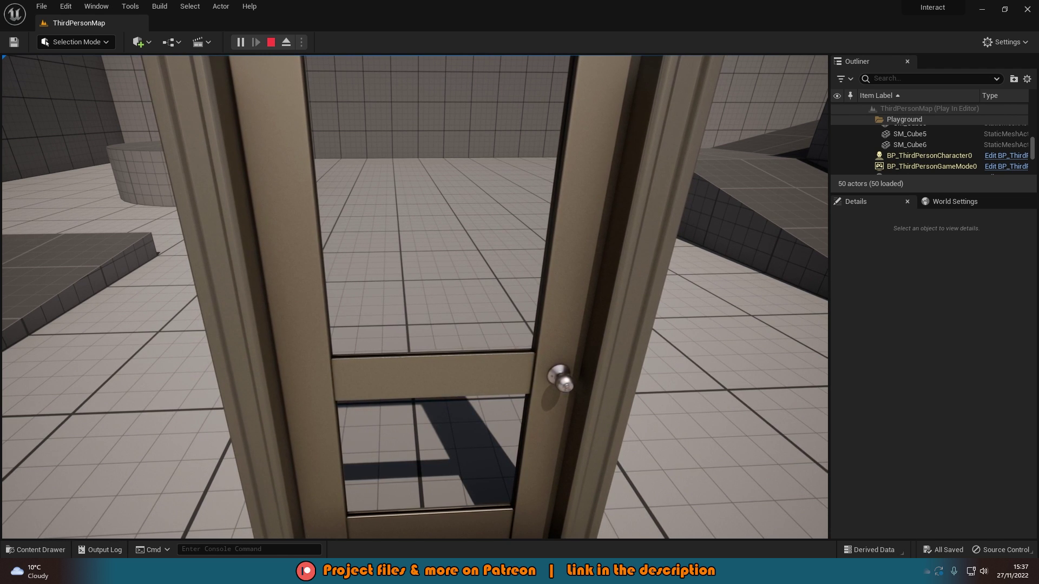
# Step: Test the door's interaction by opening and closing it, and end the play session
pyautogui.press('e')
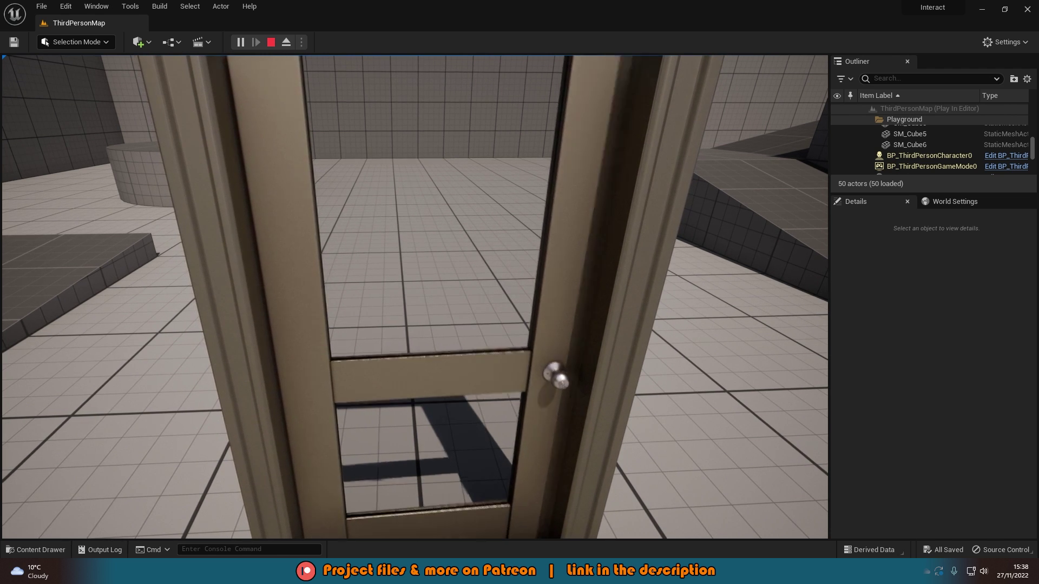
pyautogui.moveTo(415, 297)
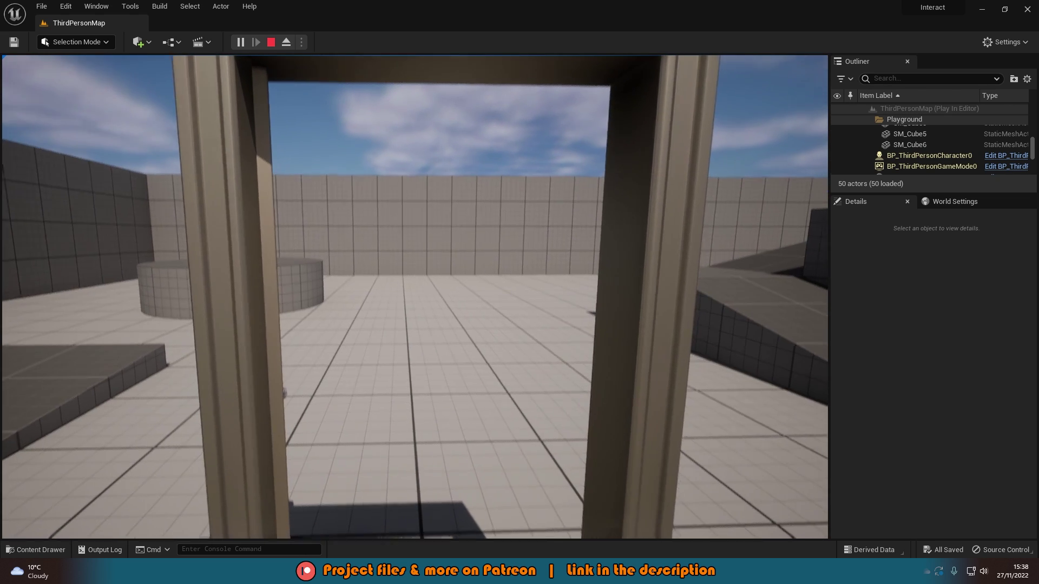
pyautogui.press('e')
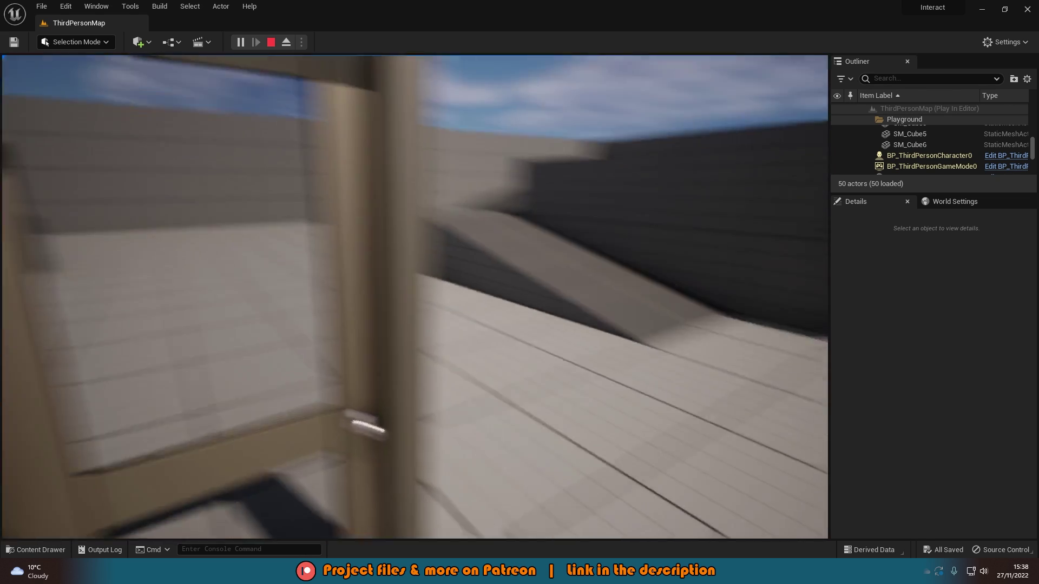
pyautogui.press('s')
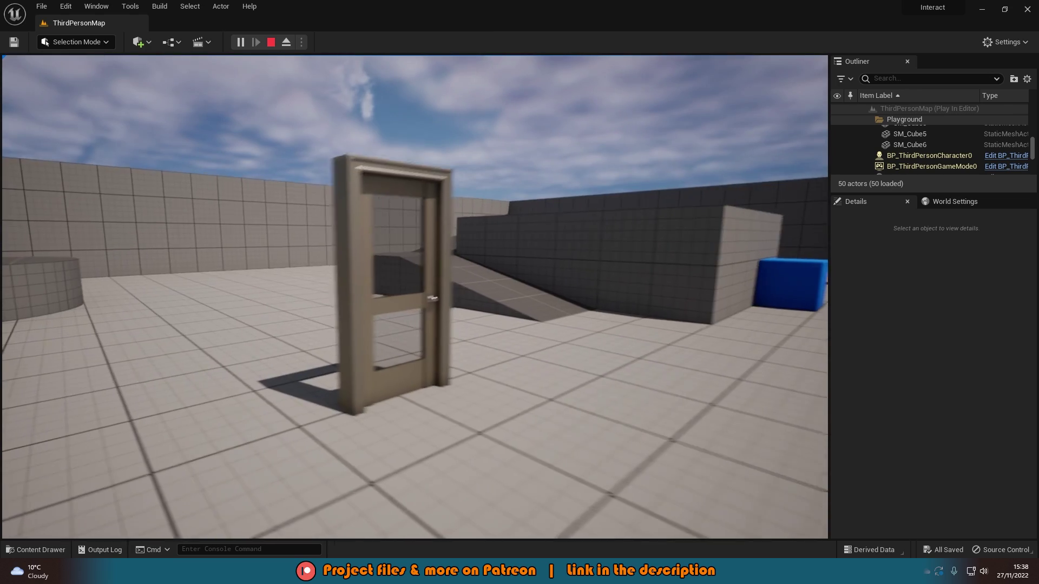
pyautogui.press('s')
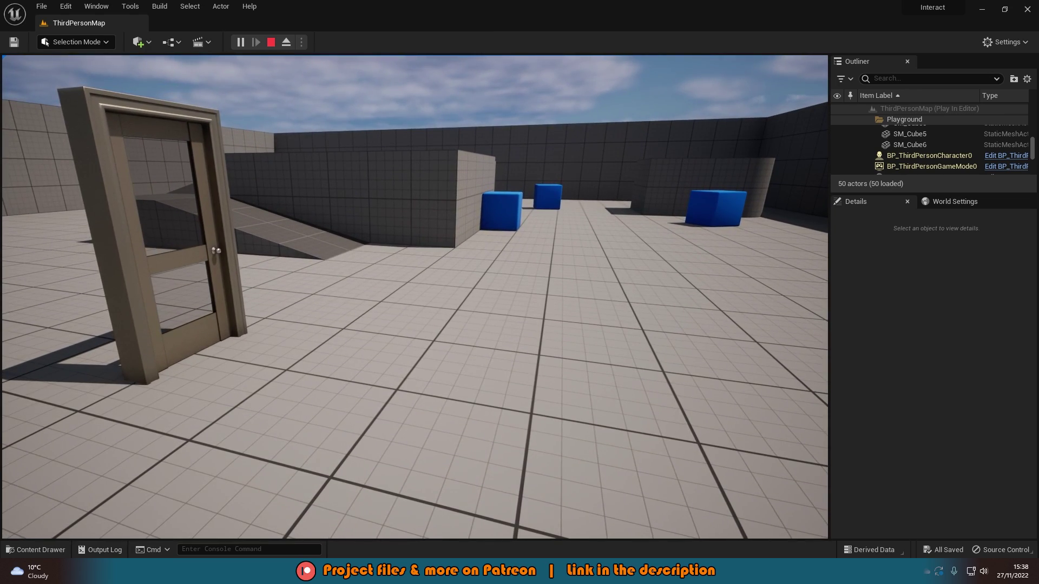
pyautogui.press('Escape')
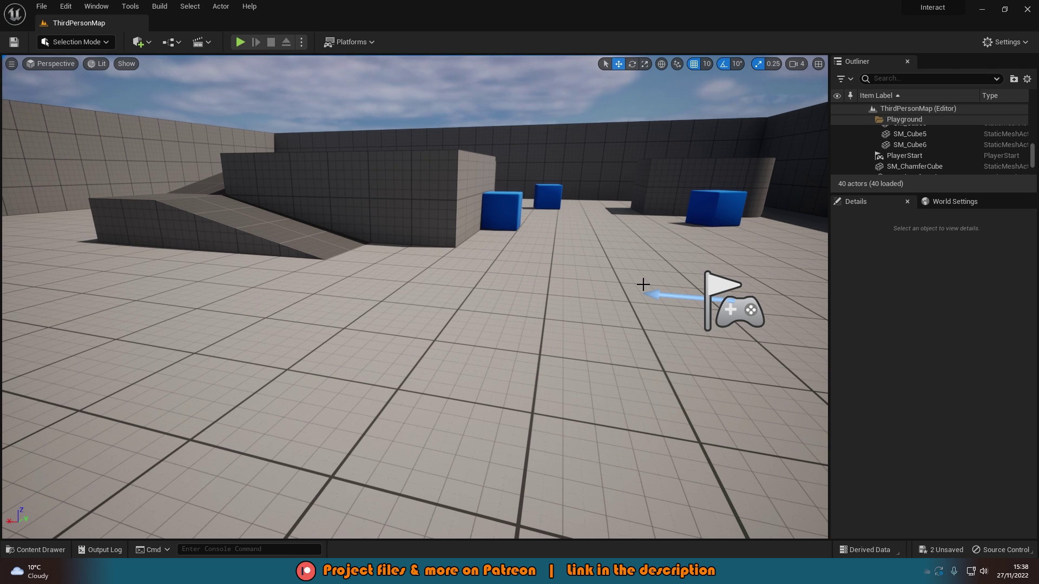
# Step: Browse the project content to the ThirdPerson/Input/Actions folder
pyautogui.moveTo(409, 253); pyautogui.dragTo(403, 253, button='right')
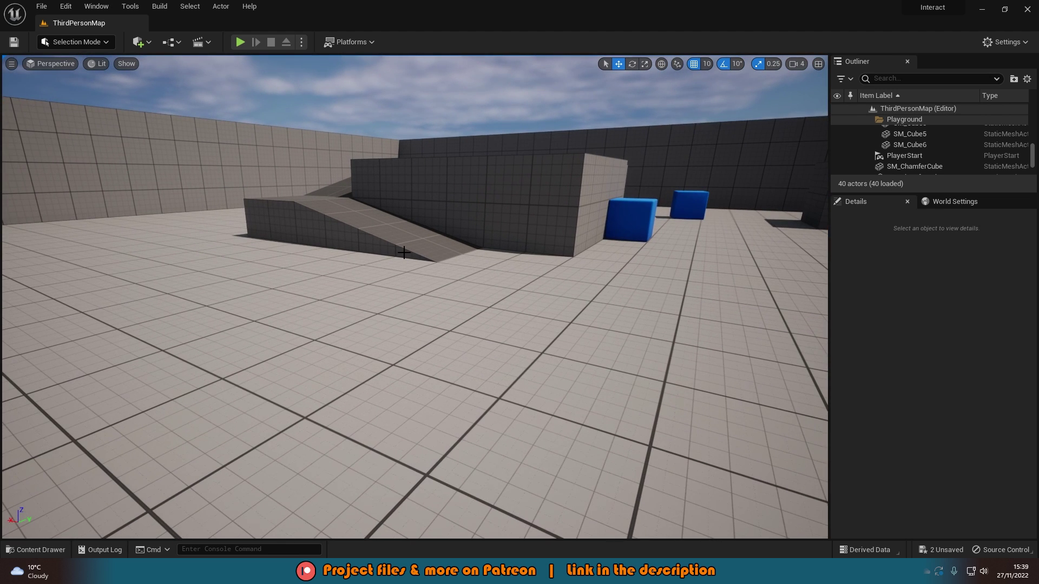
pyautogui.hotkey('ctrl', 'space')
pyautogui.click(230, 364)
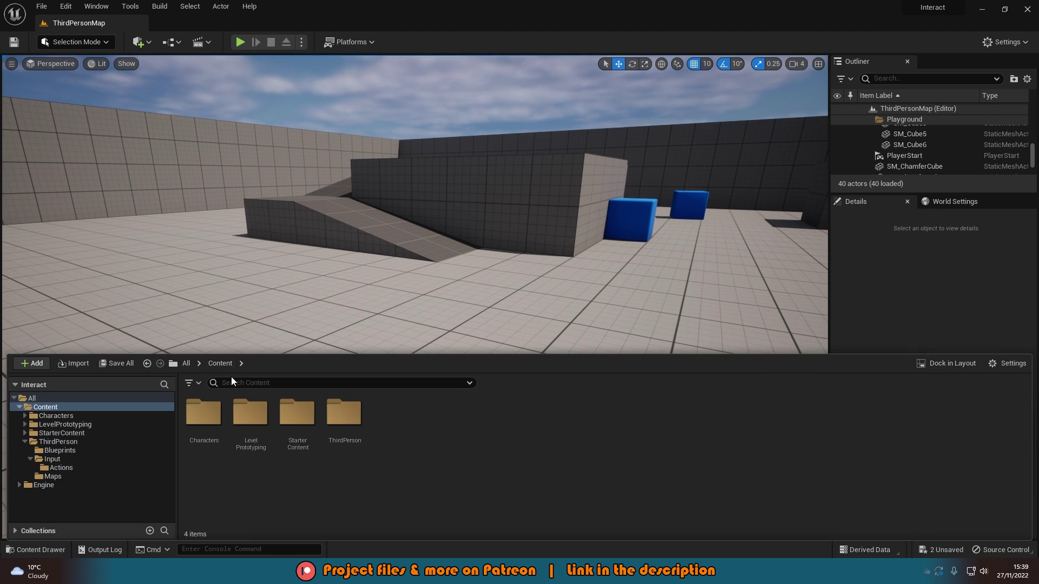
pyautogui.doubleClick(344, 422)
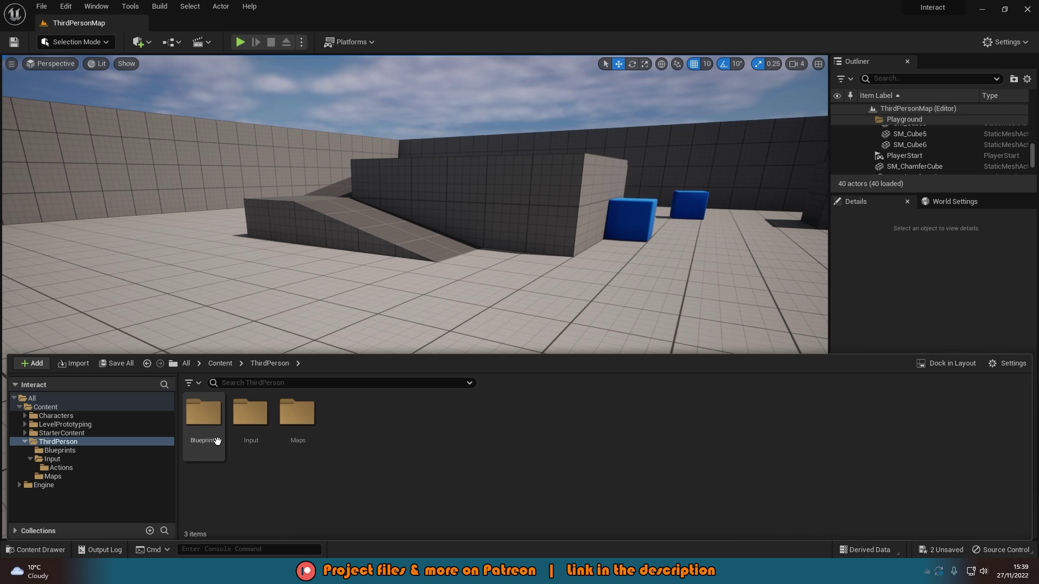
pyautogui.click(217, 441)
pyautogui.doubleClick(250, 422)
pyautogui.click(207, 429)
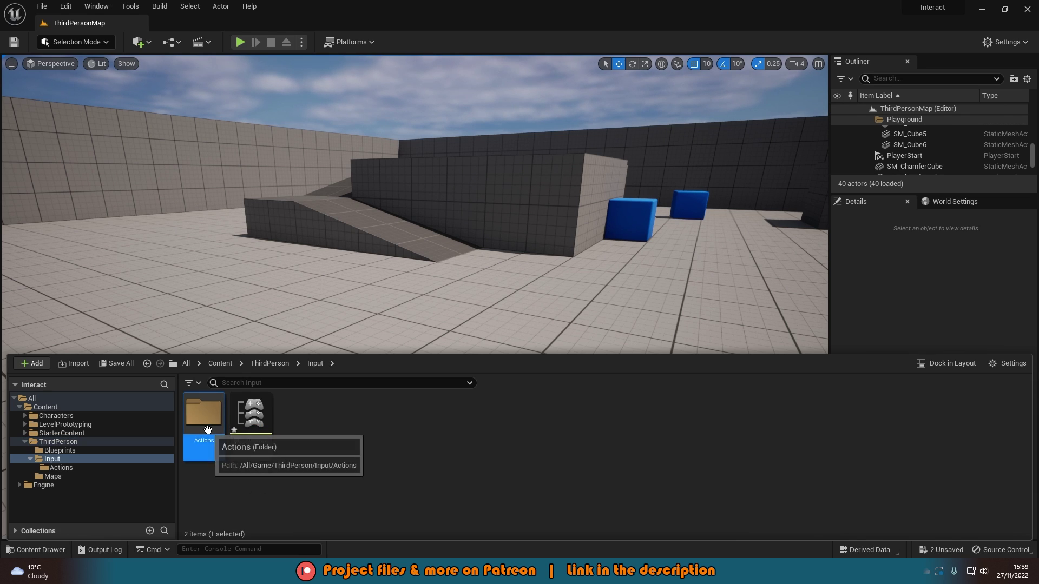
pyautogui.doubleClick(207, 429)
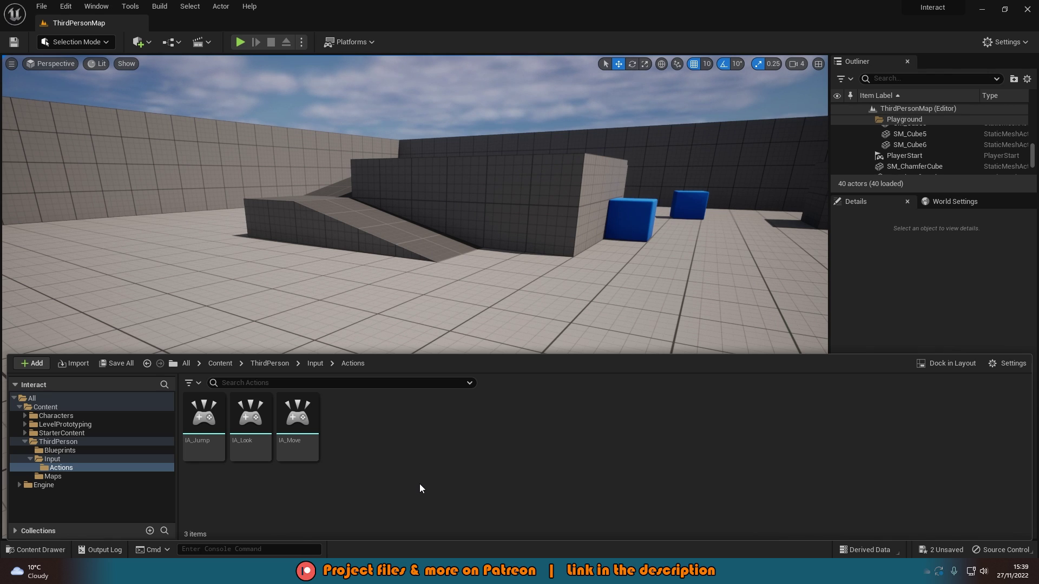
# Step: Create a new Input Action asset named IA_Interact in the Actions folder
pyautogui.rightClick(352, 466)
pyautogui.moveTo(387, 360)
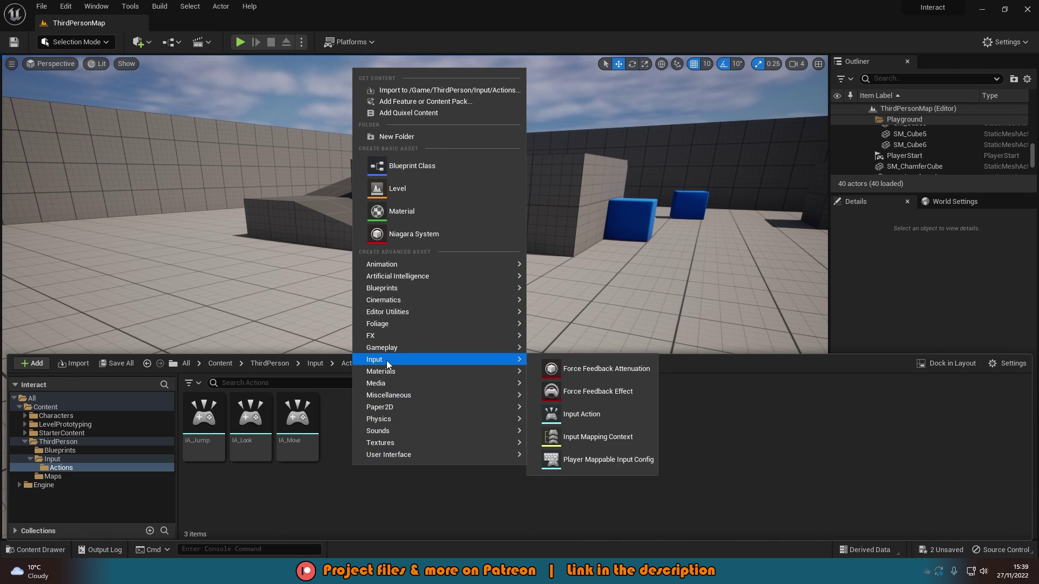
pyautogui.click(601, 418)
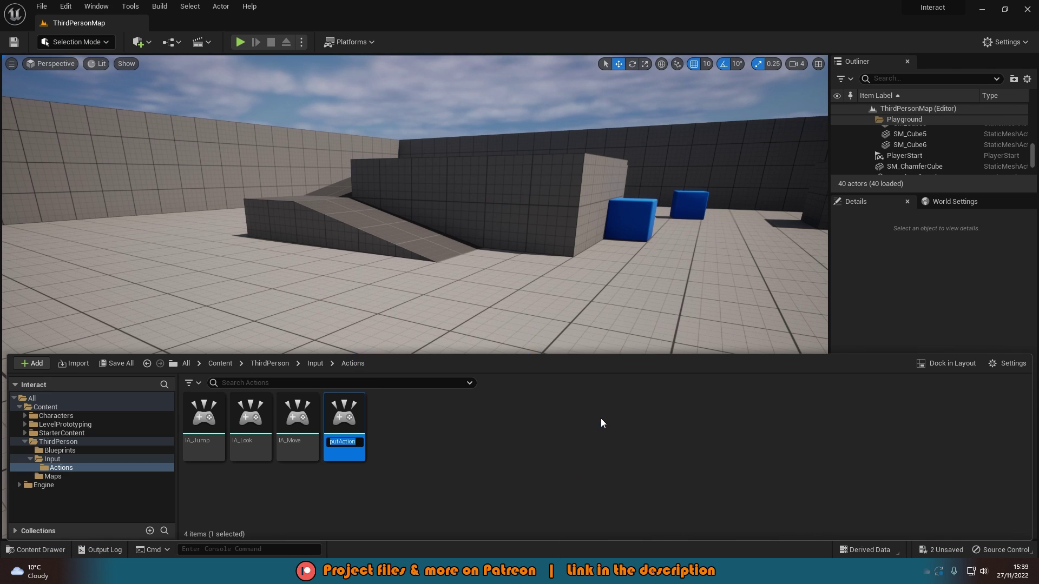
pyautogui.write('IA')
pyautogui.write('_Interact')
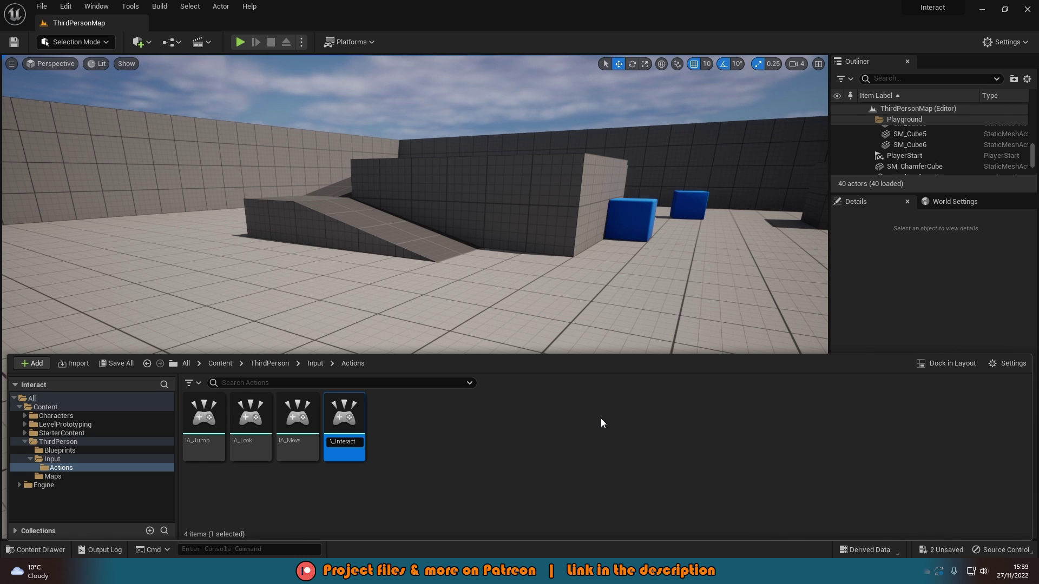
pyautogui.press('Return')
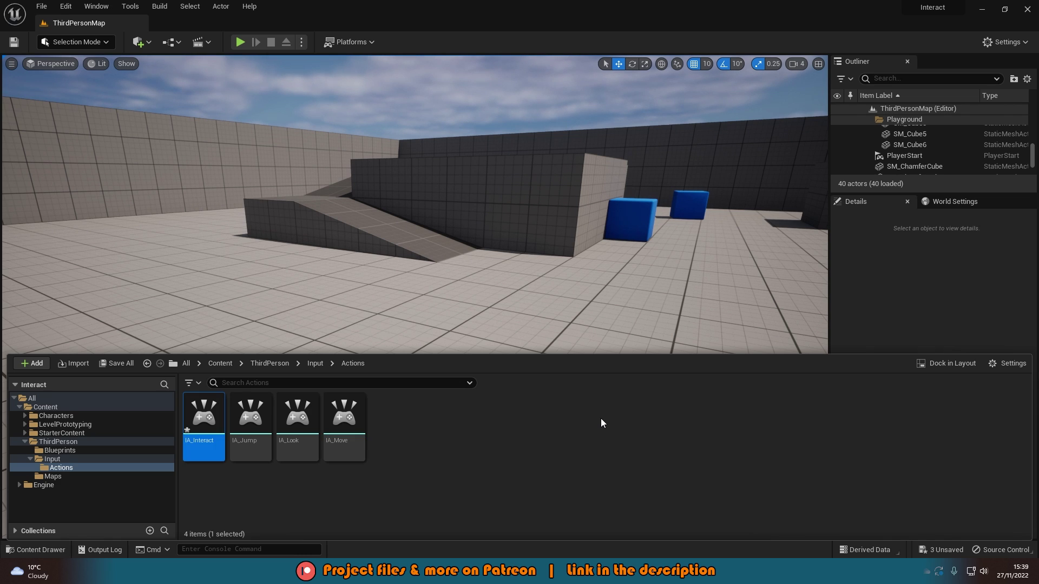
# Step: Open IA_Interact and add one trigger of type Hold to it
pyautogui.press('Return')
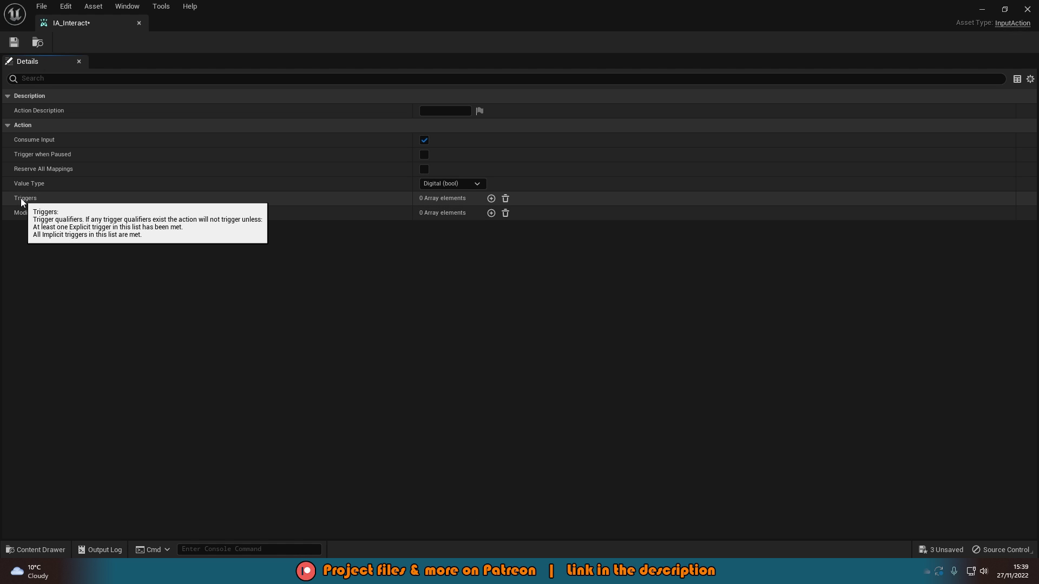
pyautogui.click(491, 198)
pyautogui.click(469, 213)
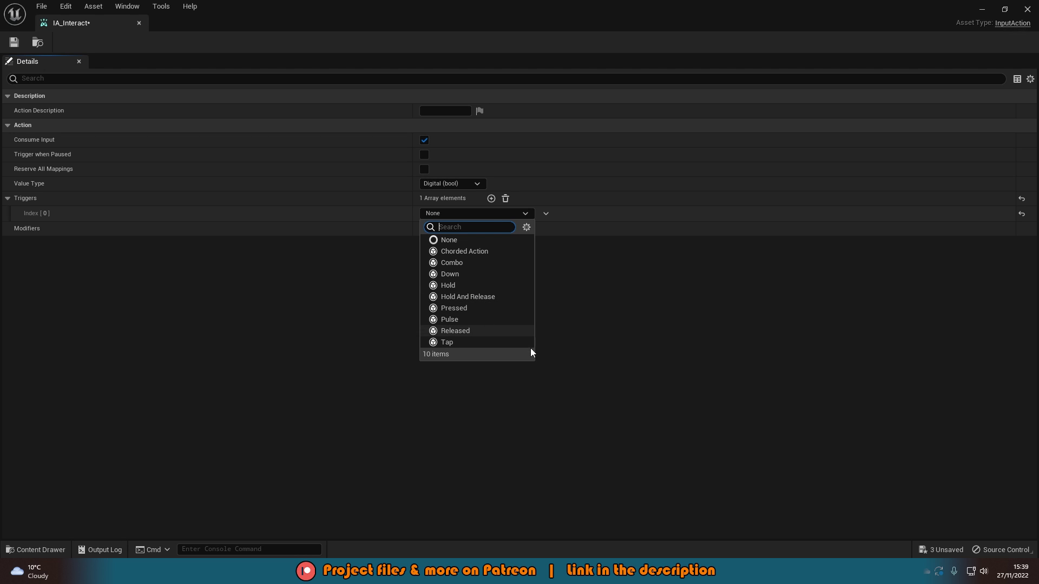
pyautogui.click(521, 288)
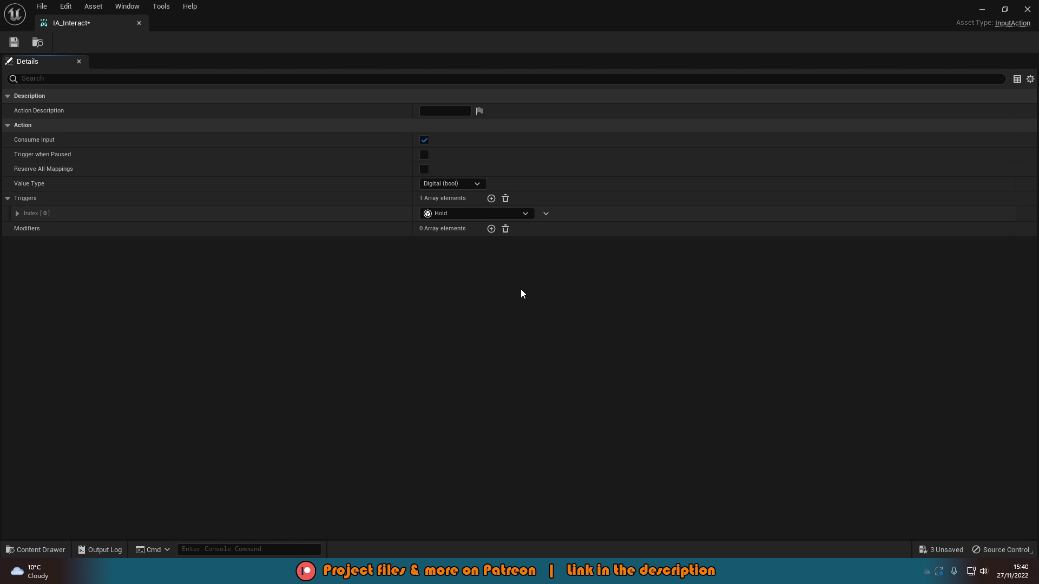
# Step: Set the Hold trigger's Hold Time Threshold to 2.0 with Is One Shot enabled, and save and close the input action
pyautogui.click(18, 214)
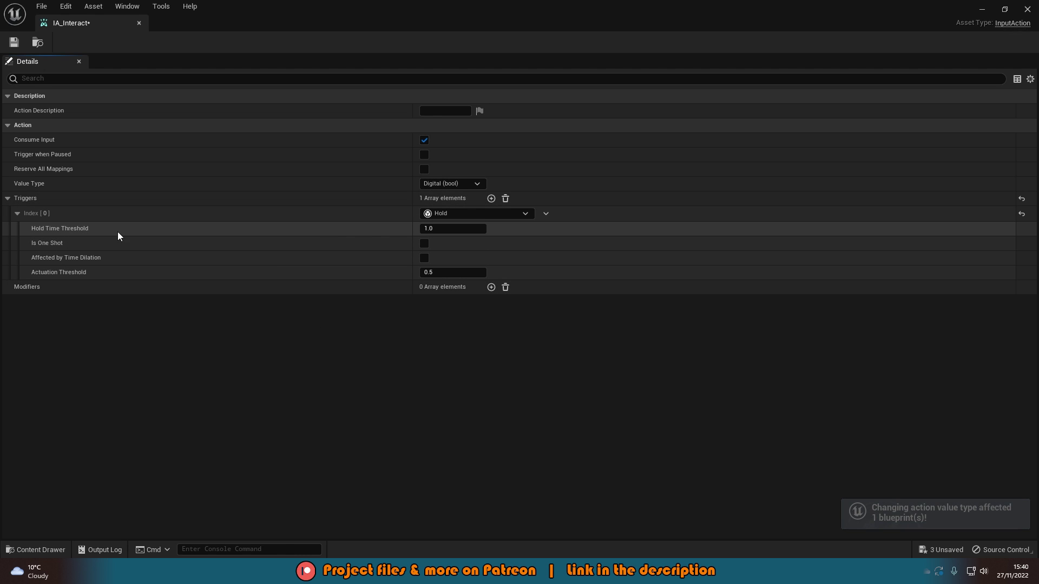
pyautogui.click(444, 228)
pyautogui.write('2')
pyautogui.press('Return')
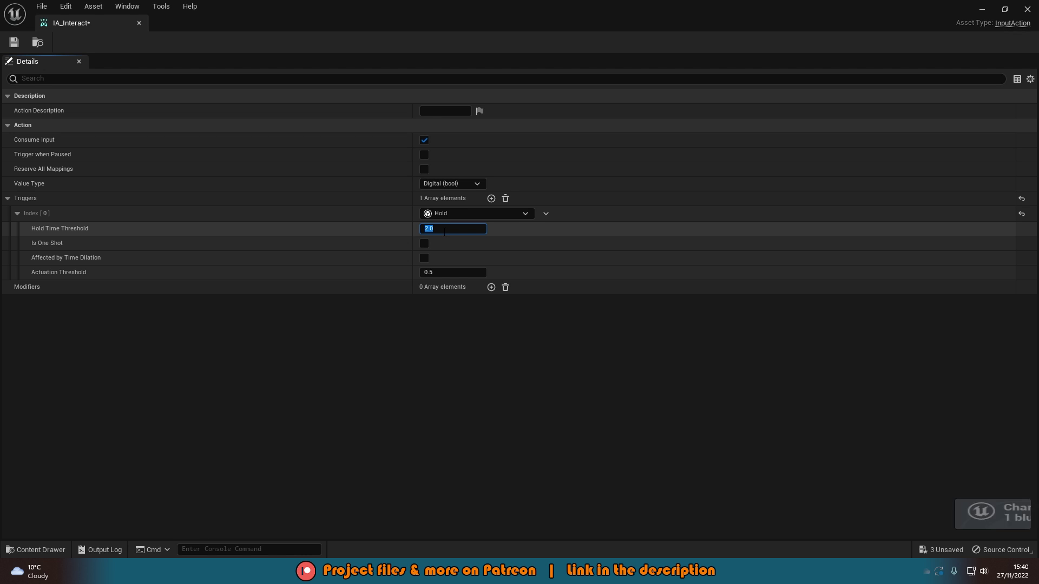
pyautogui.click(425, 245)
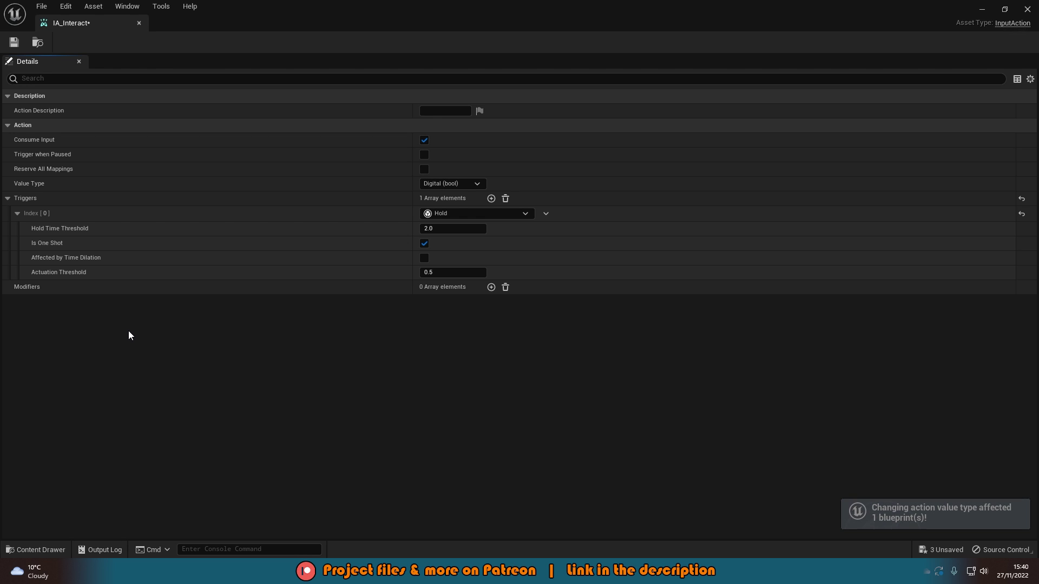
pyautogui.moveTo(62, 248)
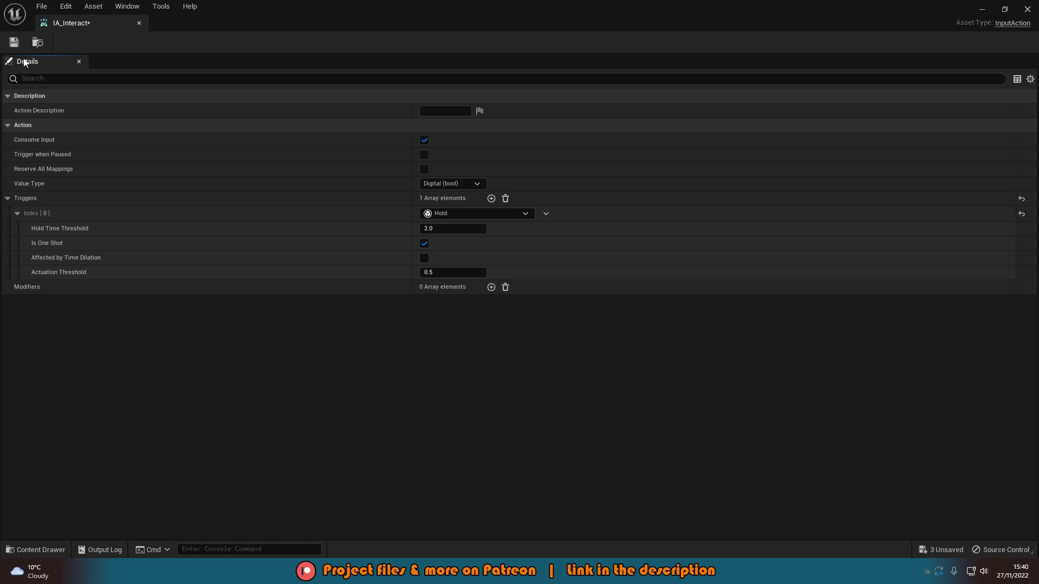
pyautogui.click(14, 43)
pyautogui.click(1027, 9)
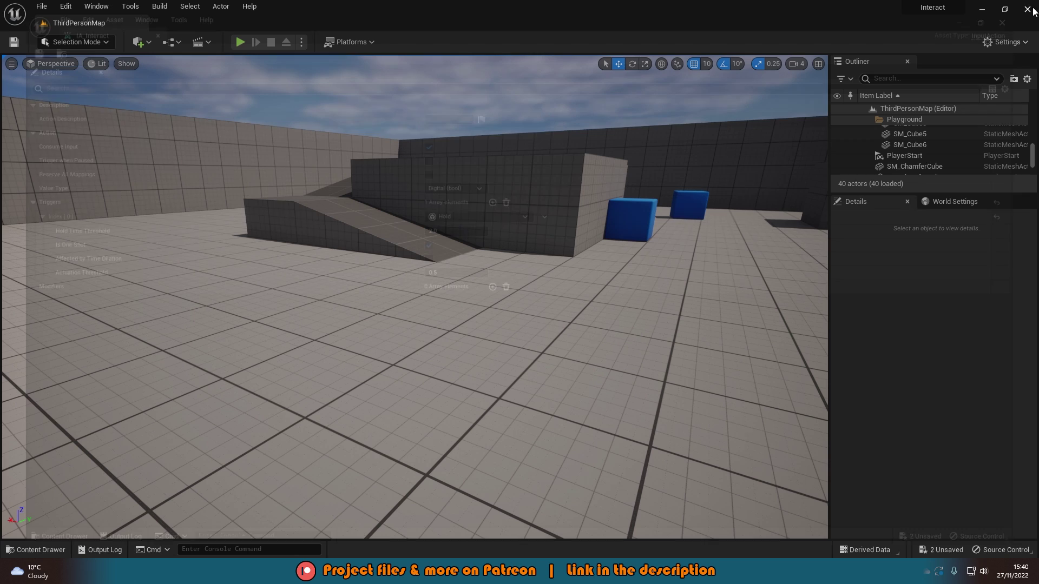
# Step: Go back to the ThirdPerson/Input folder in the project content
pyautogui.hotkey('ctrl', 'space')
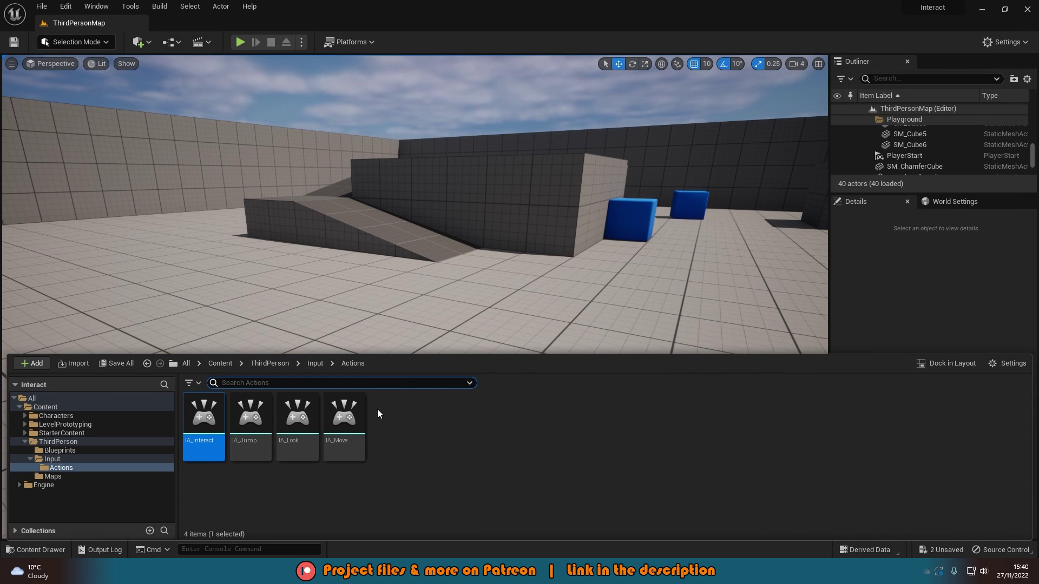
pyautogui.click(314, 363)
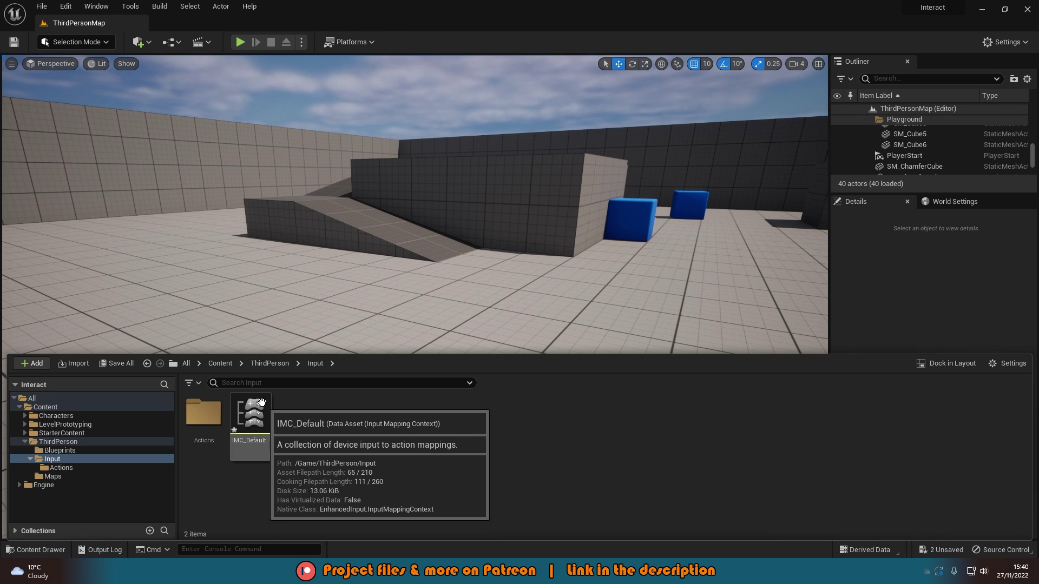
pyautogui.rightClick(337, 428)
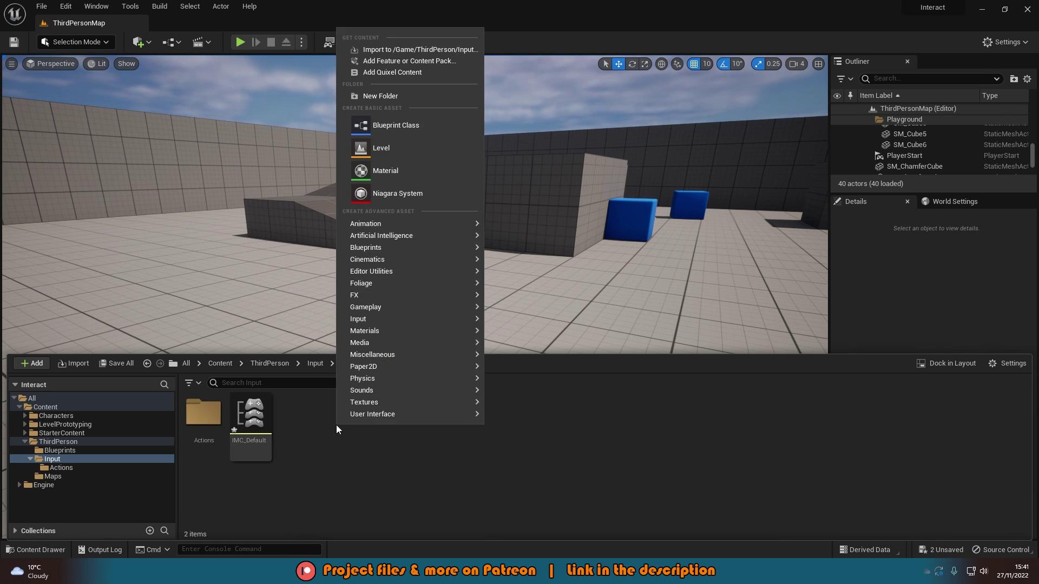
pyautogui.moveTo(390, 330)
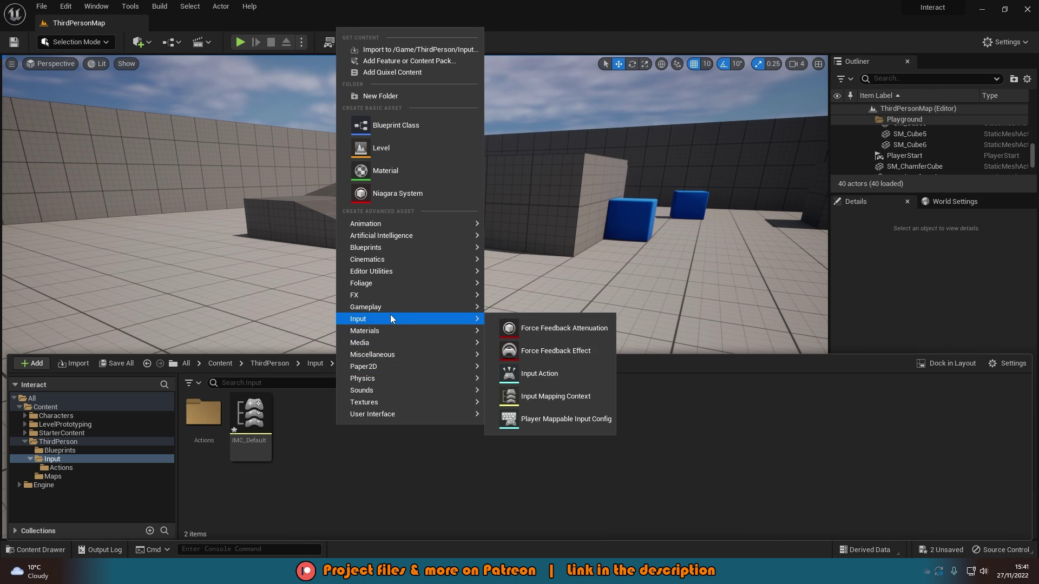
pyautogui.click(272, 469)
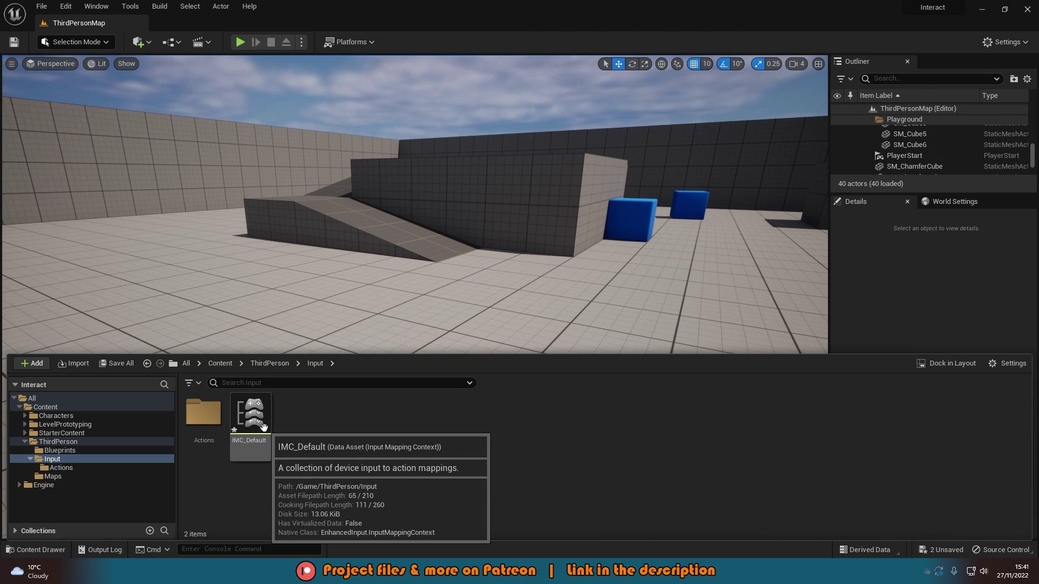
# Step: Open the IMC_Default mapping context and add a new mapping assigned to IA_Interact
pyautogui.doubleClick(263, 427)
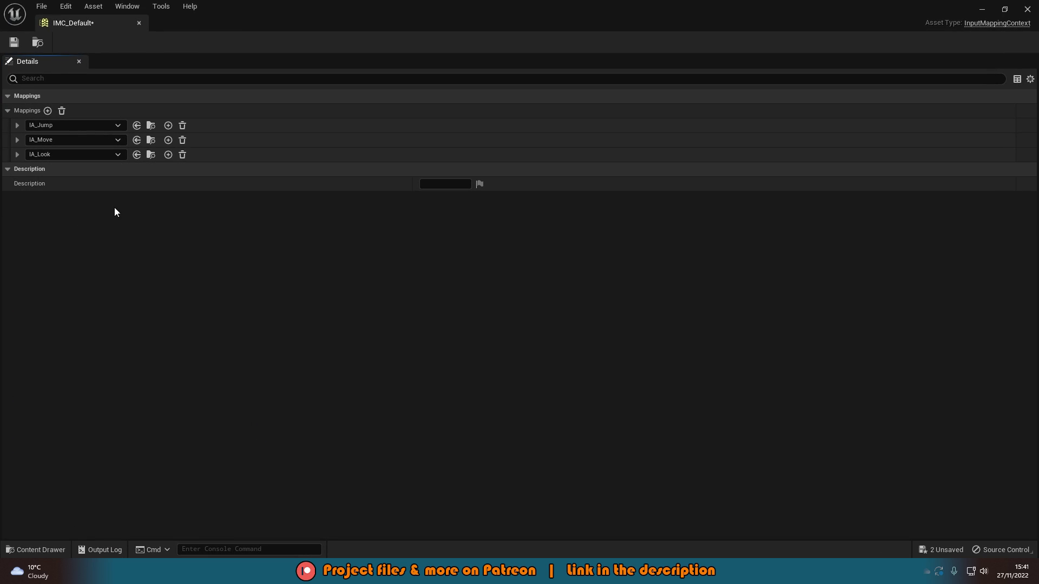
pyautogui.click(47, 113)
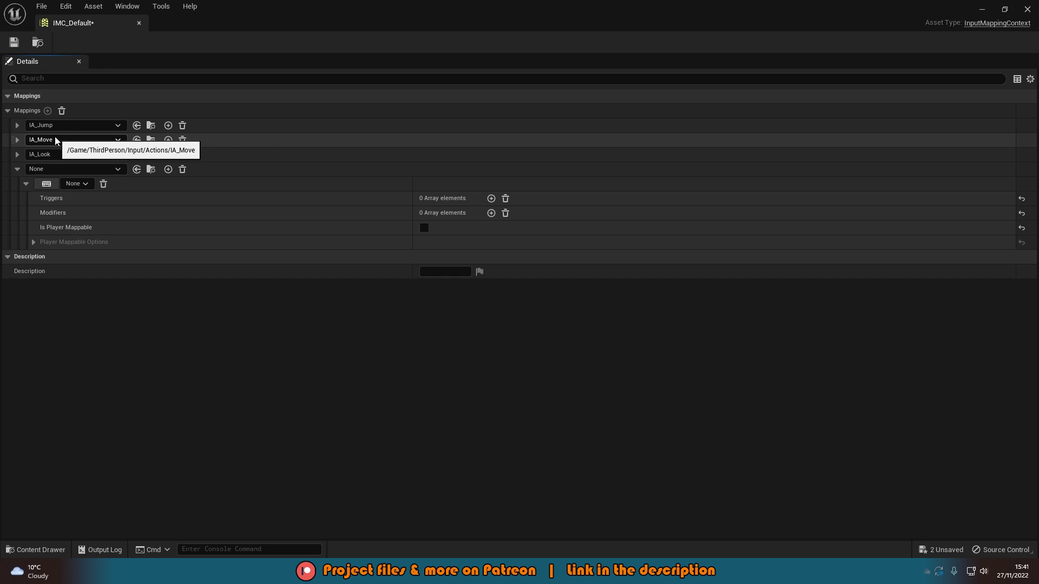
pyautogui.click(66, 170)
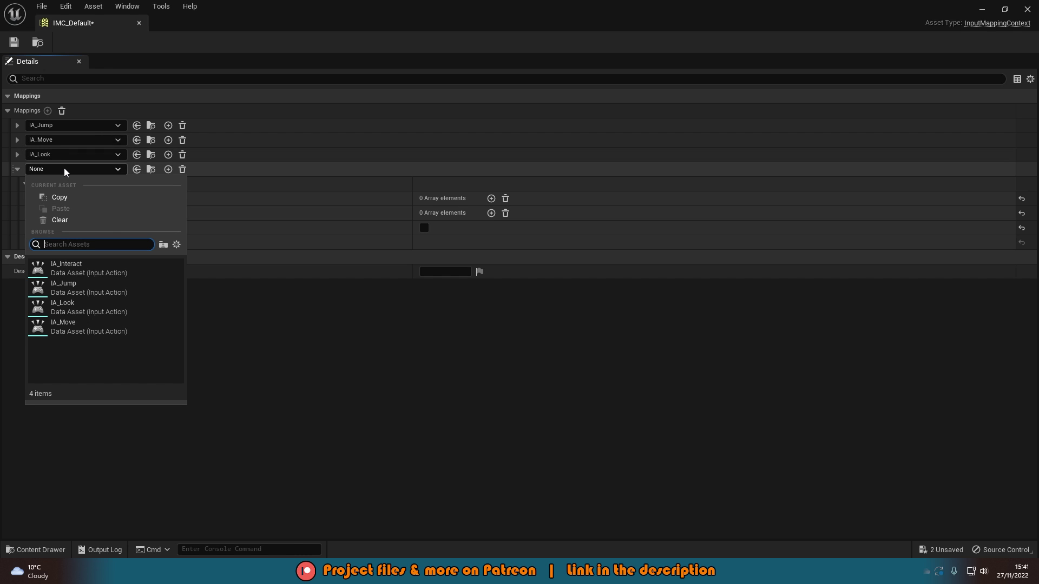
pyautogui.click(90, 270)
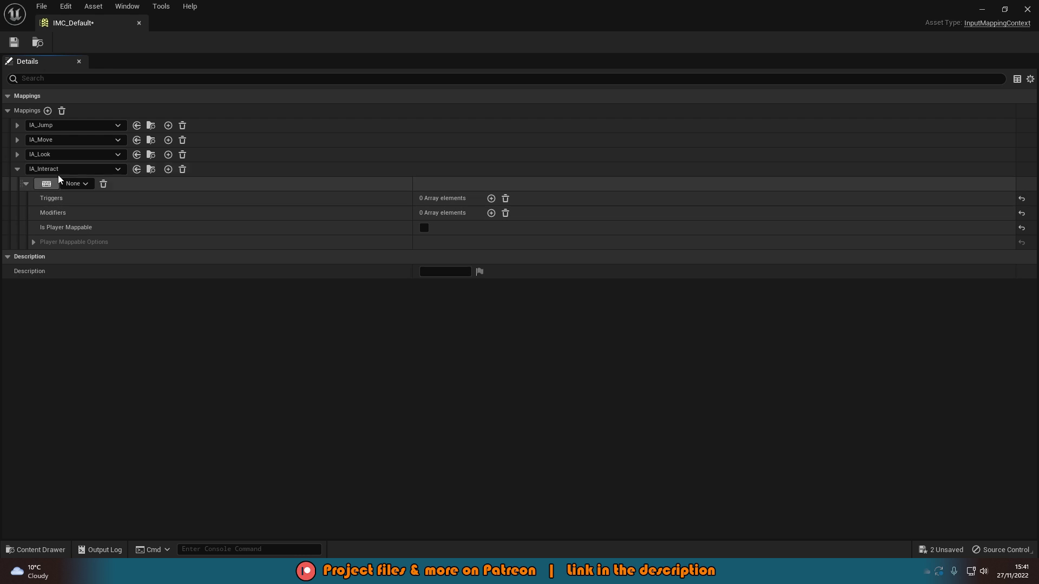
# Step: Bind the IA_Interact mapping to the E key, and save and close the IMC_Default mapping context
pyautogui.click(46, 184)
pyautogui.press('e')
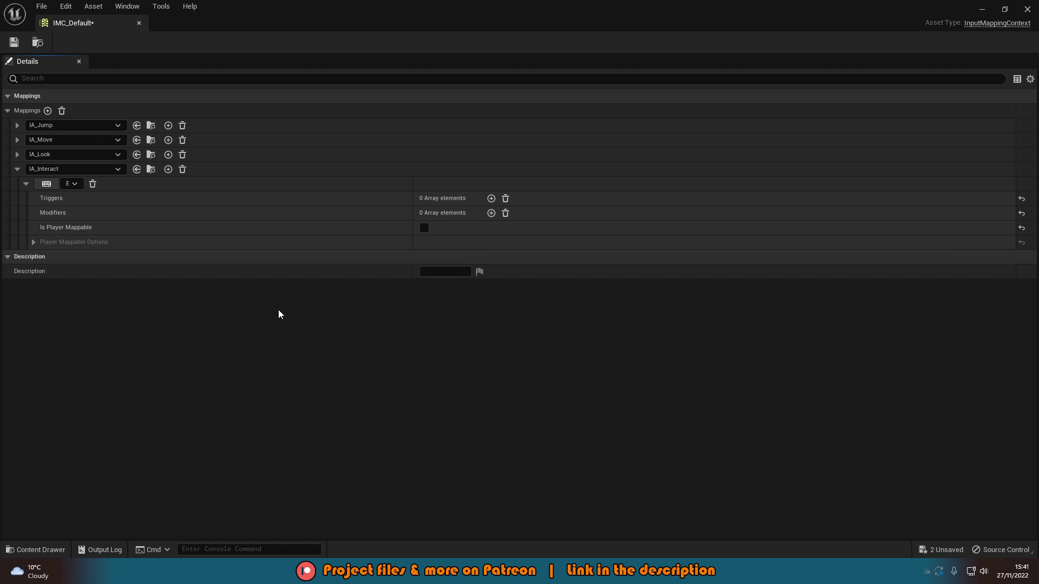
pyautogui.click(15, 42)
pyautogui.click(139, 23)
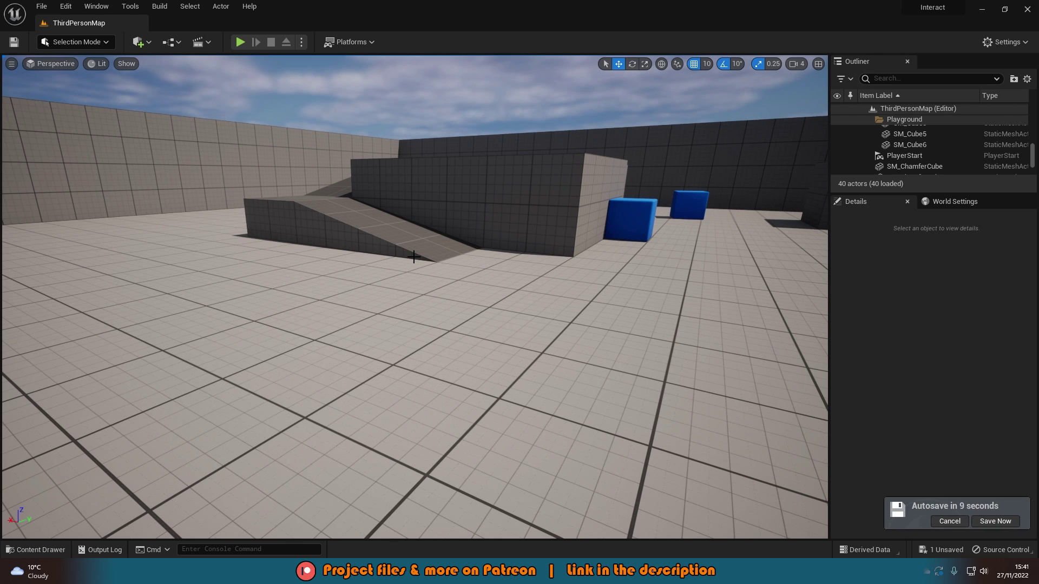
# Step: Postpone the autosave and create a Blueprint Interface named InteractInterface in the root Content folder
pyautogui.click(950, 522)
pyautogui.click(438, 366)
pyautogui.hotkey('ctrl', 'space')
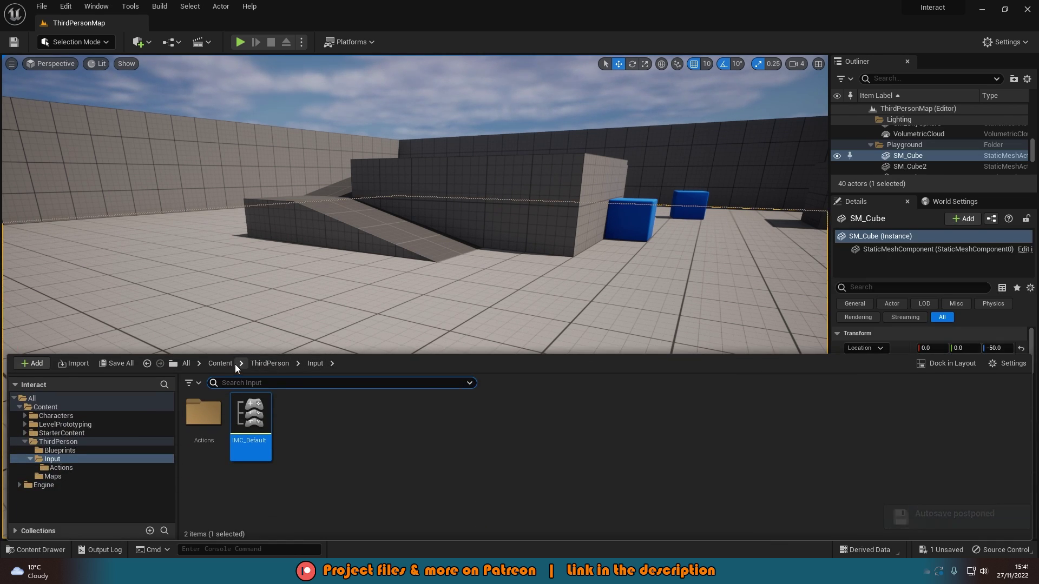
pyautogui.rightClick(424, 440)
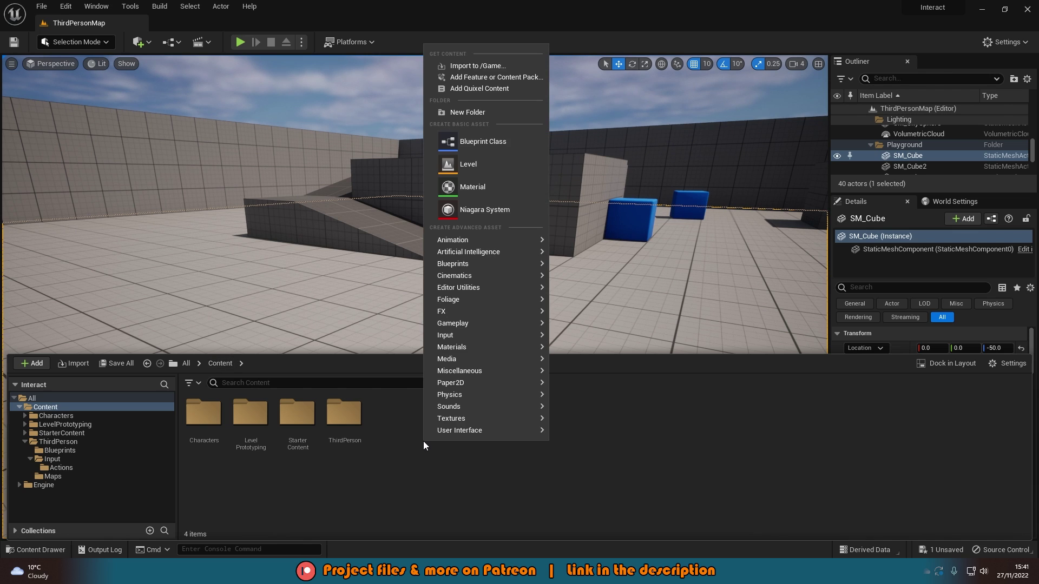
pyautogui.moveTo(476, 310)
pyautogui.moveTo(494, 265)
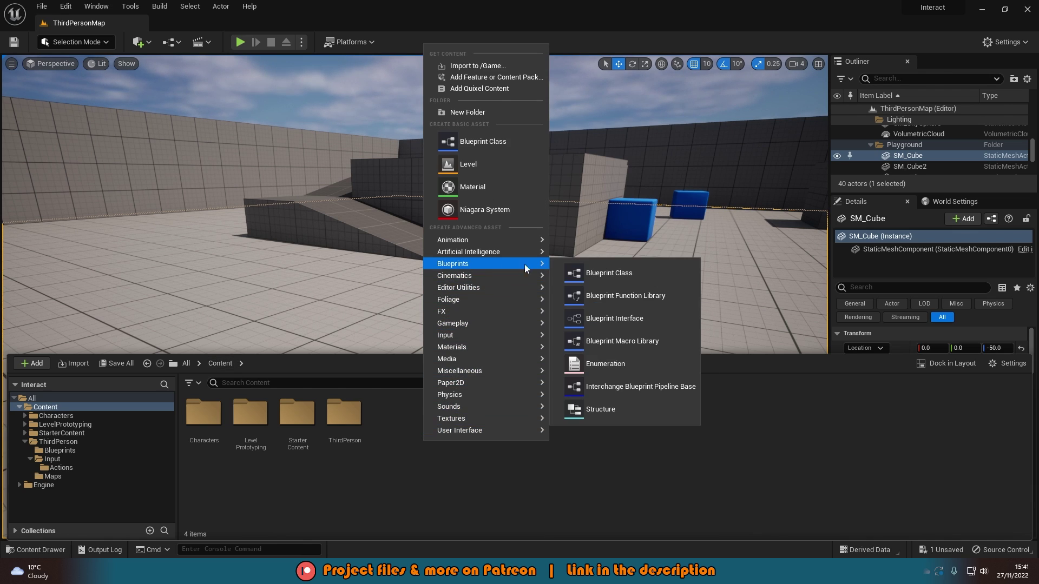
pyautogui.click(627, 316)
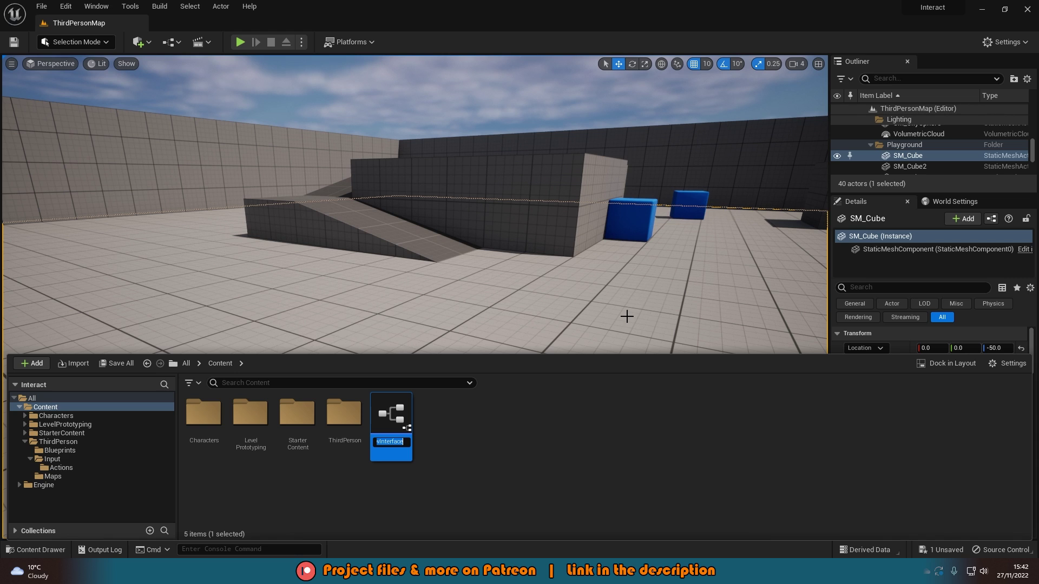
pyautogui.write('In')
pyautogui.write('teractInterface')
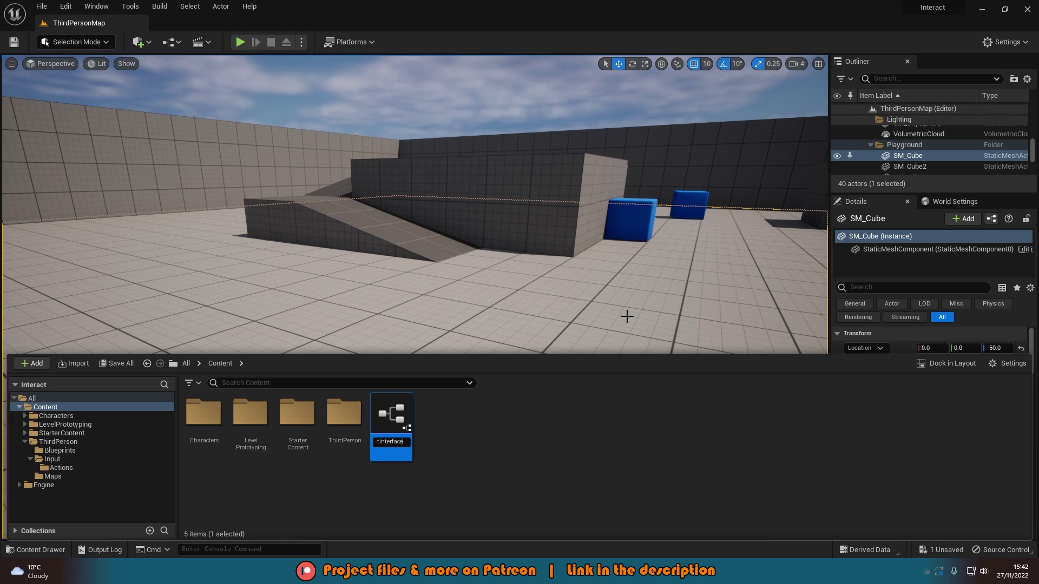
pyautogui.press('Return')
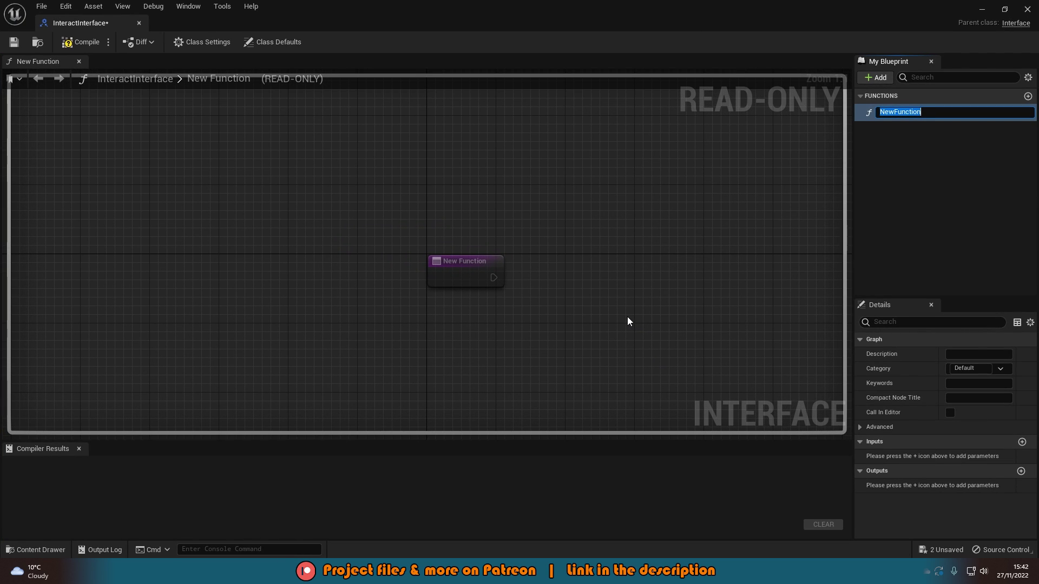
# Step: Name the function in InteractInterface Interact, and compile, save and close the interface
pyautogui.write('Interact')
pyautogui.press('Return')
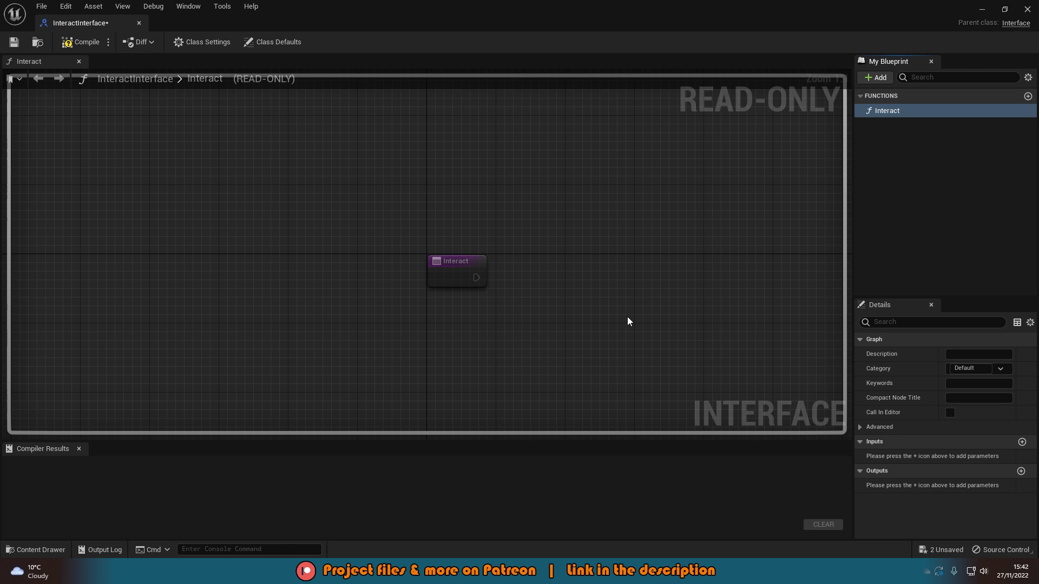
pyautogui.click(81, 42)
pyautogui.click(10, 43)
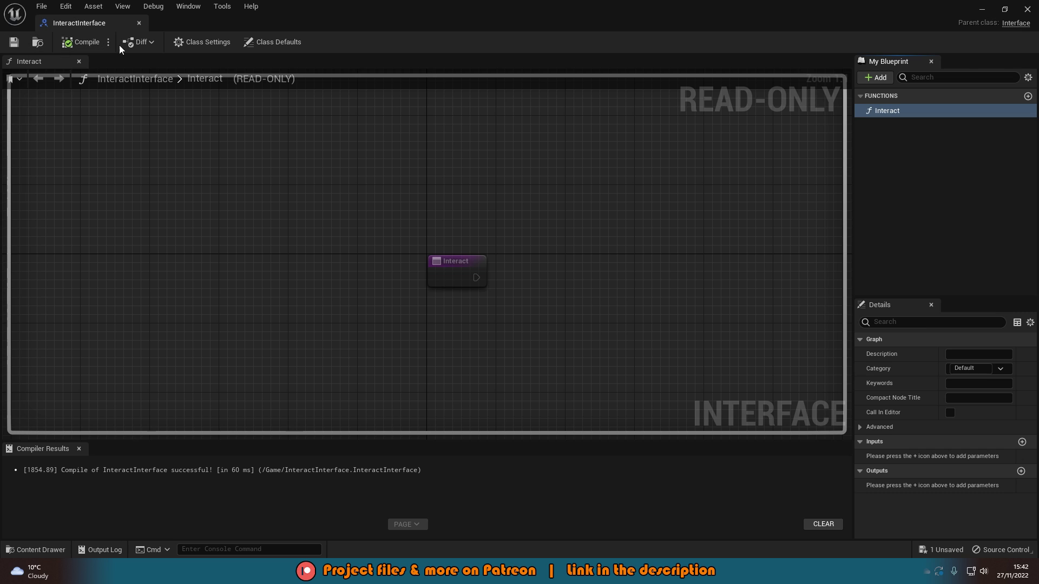
pyautogui.middleClick(86, 22)
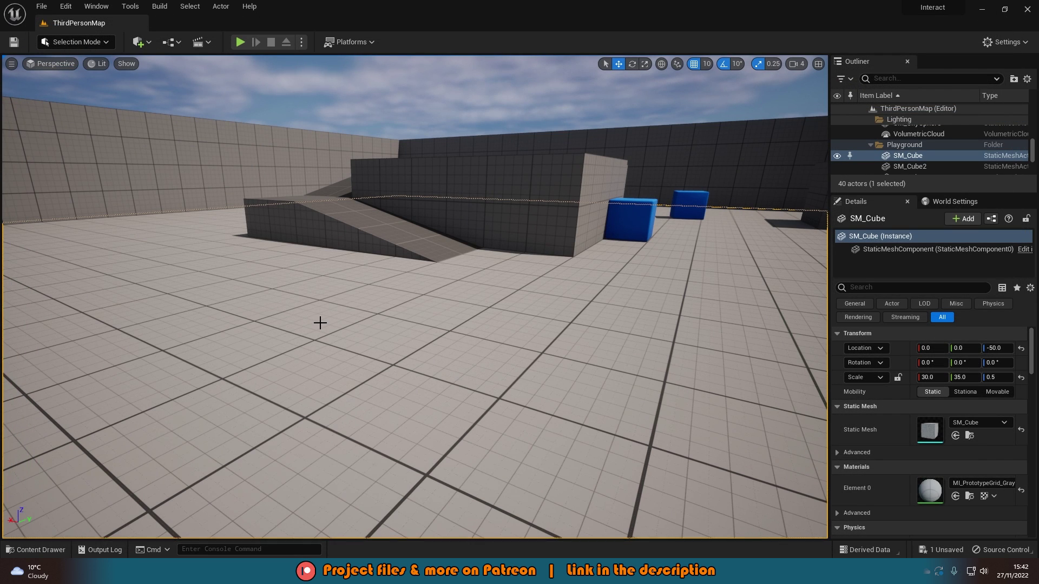
# Step: Open the BP_ThirdPersonCharacter blueprint from the ThirdPerson/Blueprints folder
pyautogui.hotkey('ctrl', 'space')
pyautogui.click(311, 500)
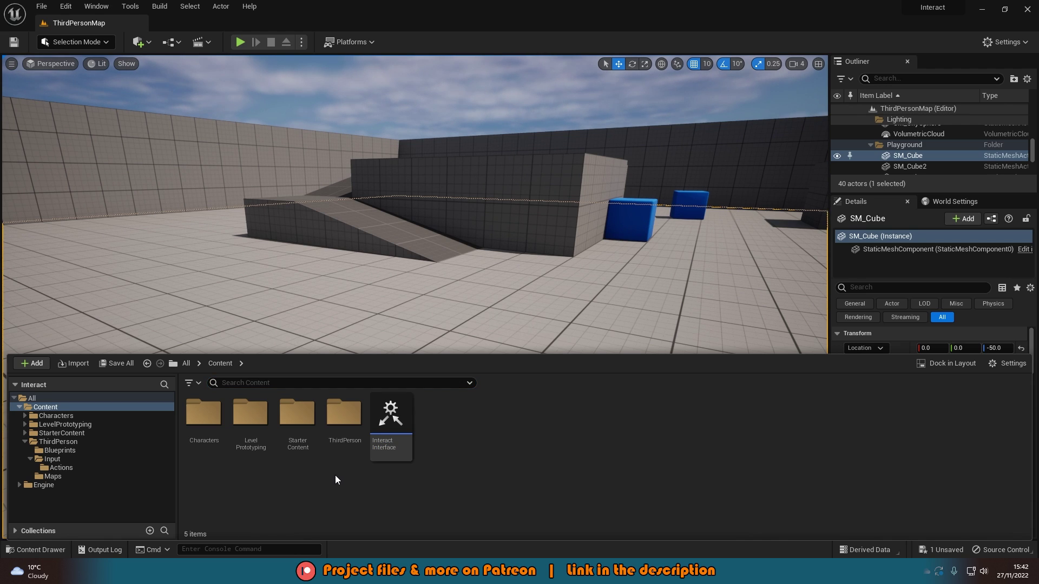
pyautogui.doubleClick(345, 415)
pyautogui.doubleClick(206, 424)
pyautogui.doubleClick(207, 430)
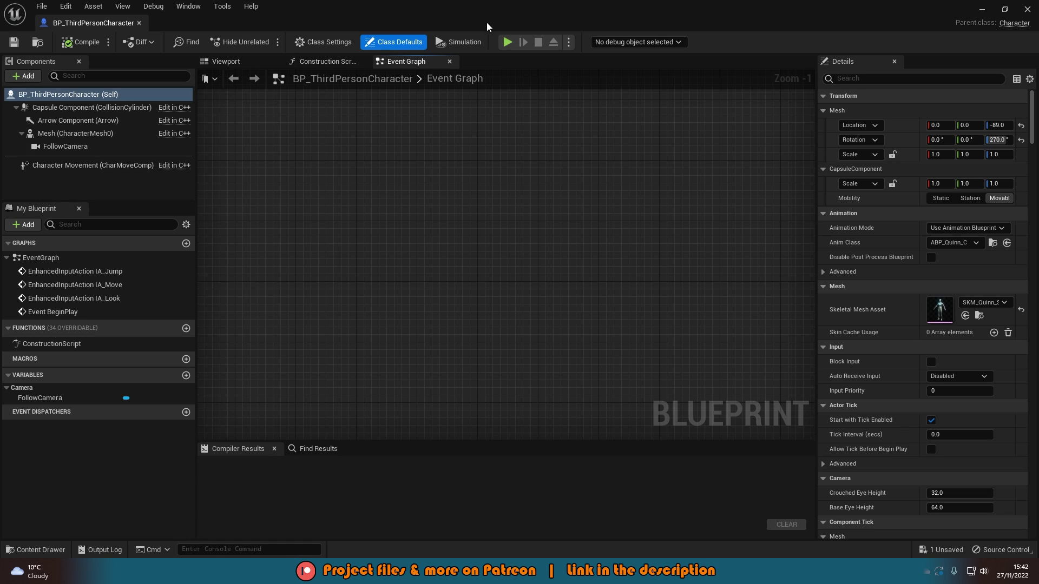
# Step: Add the IA_Interact enhanced input action event to an empty area of the character's Event Graph
pyautogui.rightClick(363, 165)
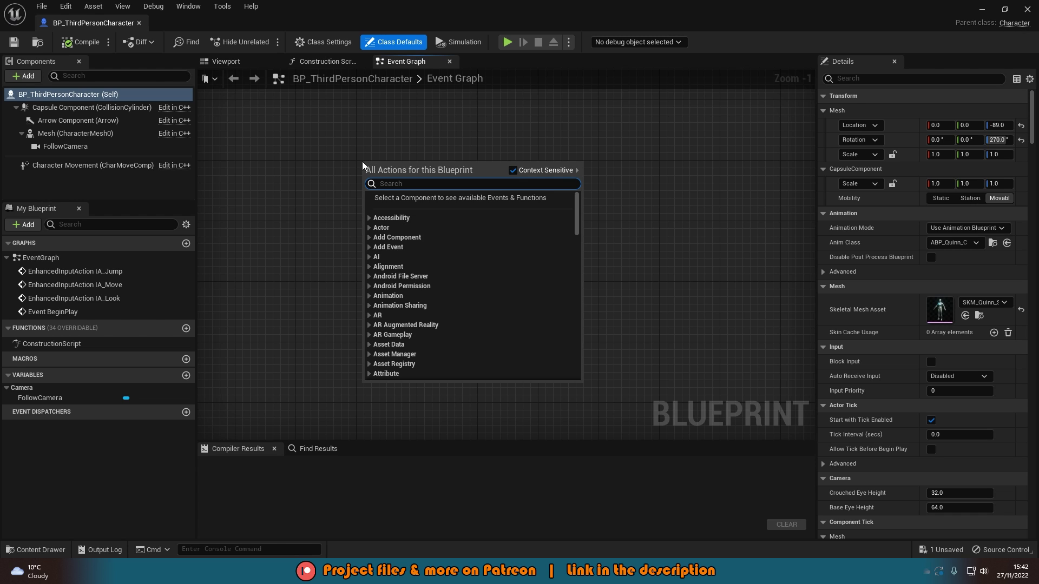
pyautogui.write('interact')
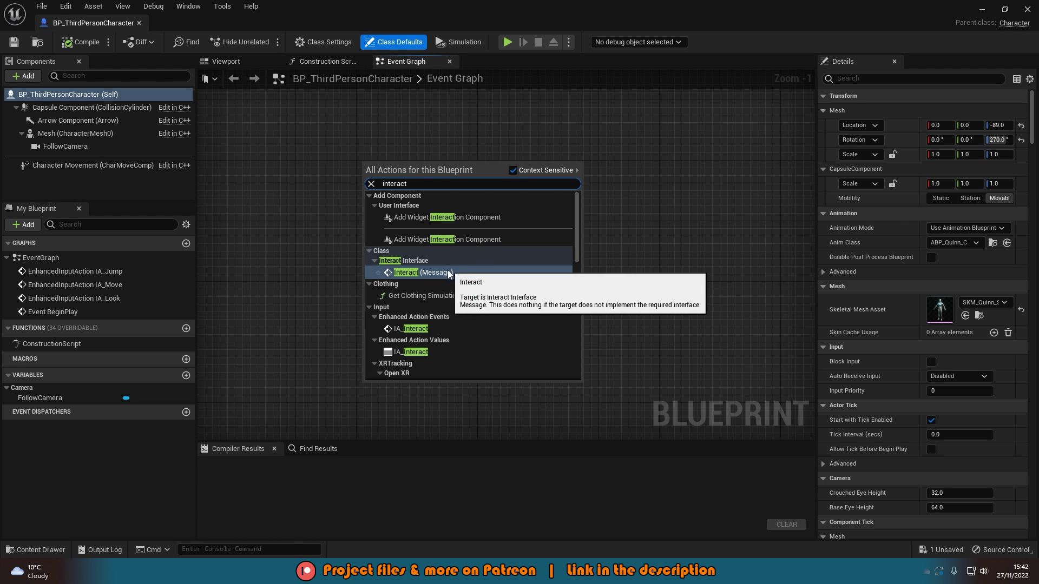
pyautogui.click(415, 329)
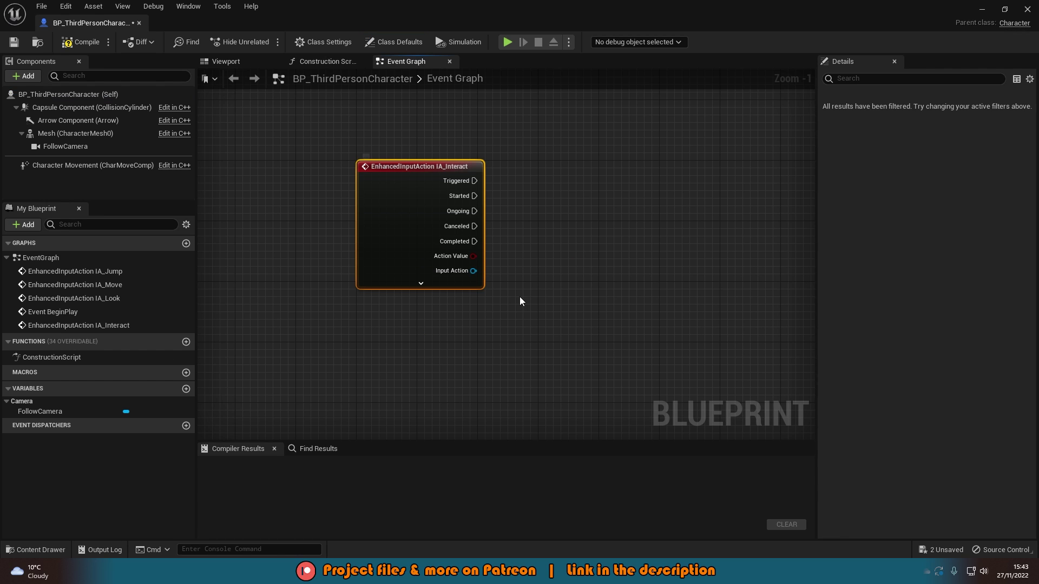
pyautogui.moveTo(505, 294); pyautogui.dragTo(488, 302, button='right')
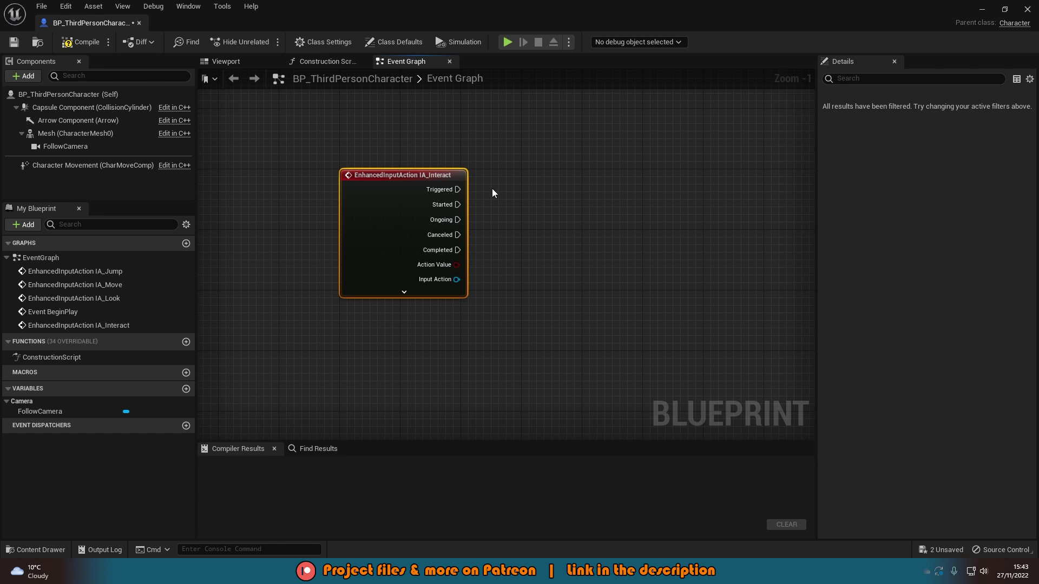
pyautogui.moveTo(492, 189); pyautogui.dragTo(472, 189, button='right')
# Step: Connect a Print String node to the Triggered output of the IA_Interact event
pyautogui.moveTo(438, 189); pyautogui.dragTo(477, 191)
pyautogui.write('print')
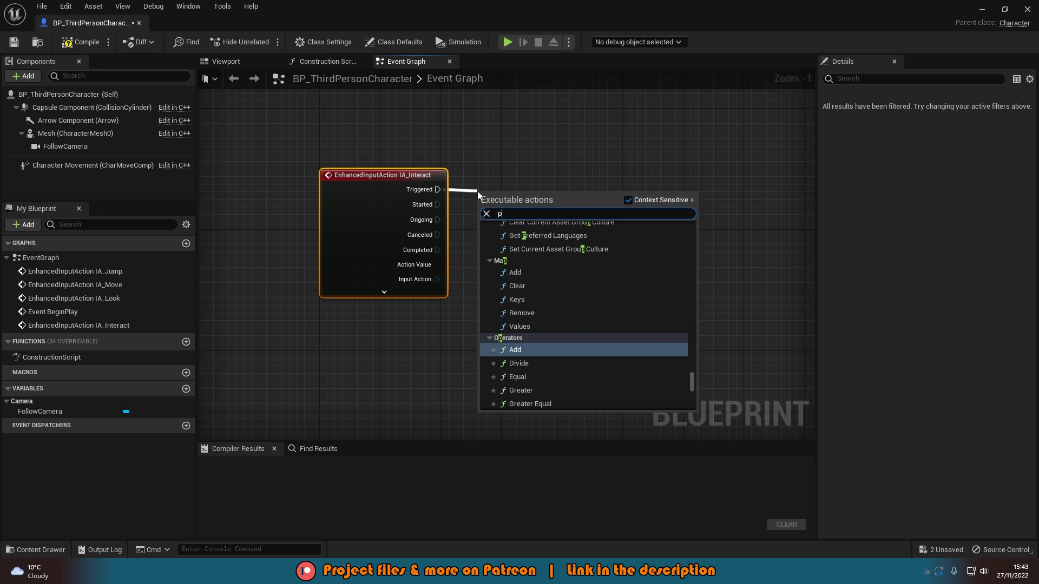
pyautogui.press('Return')
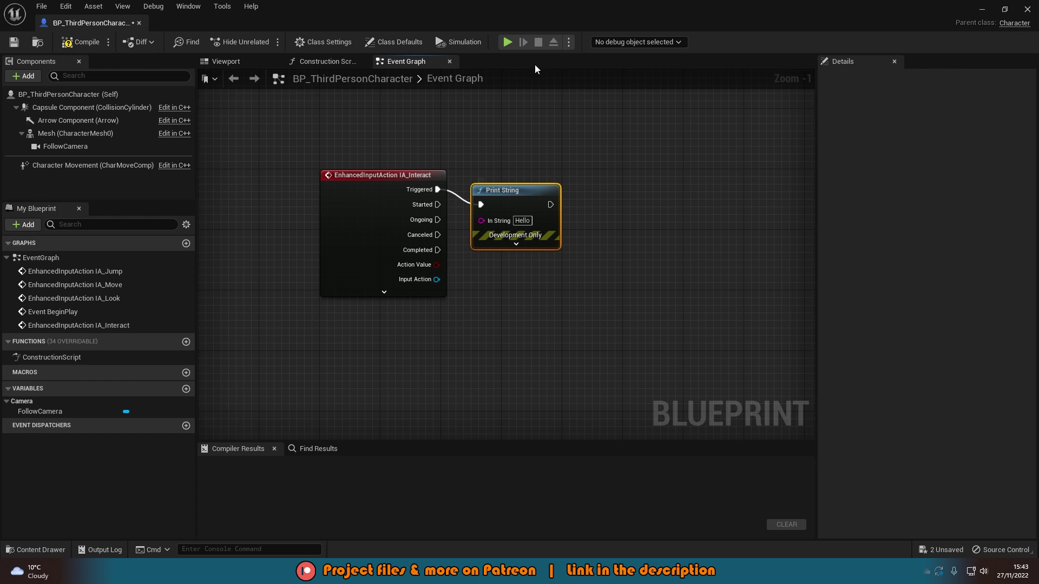
# Step: Play the level, hold the interact input to test the IA_Interact event, and stop the play session
pyautogui.click(982, 10)
pyautogui.hotkey('alt', 'p')
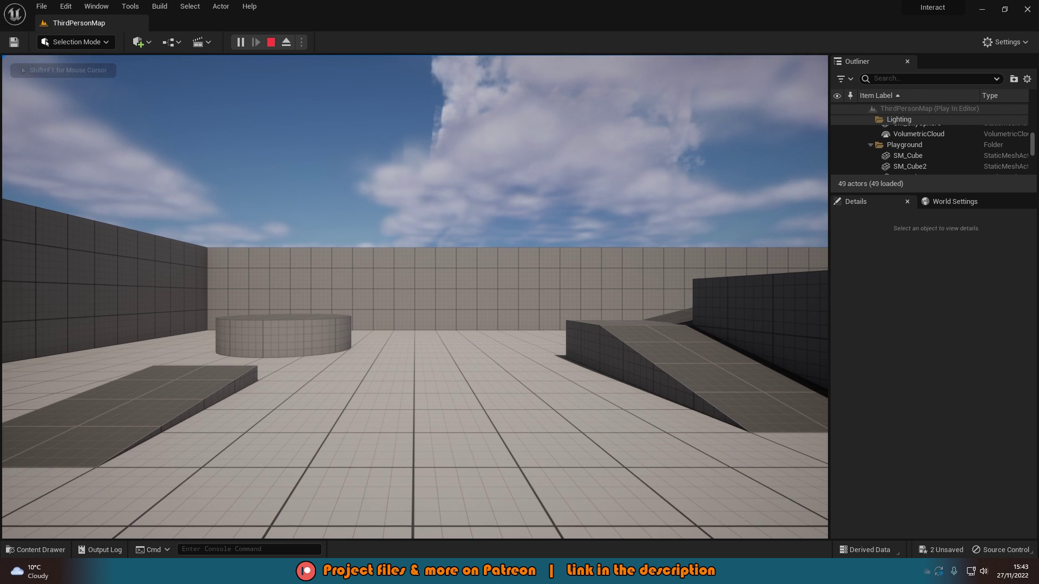
pyautogui.press('e')
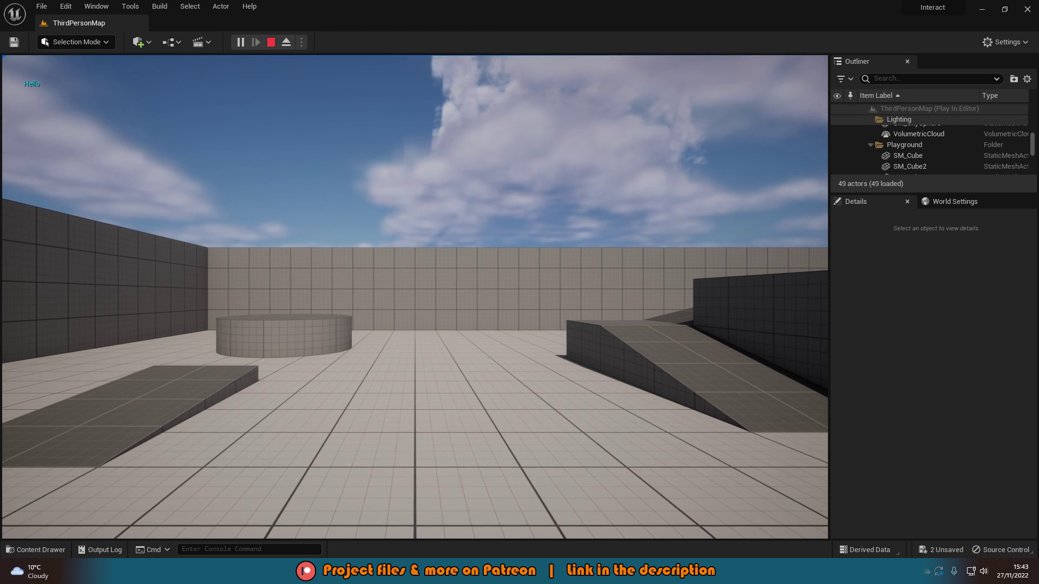
pyautogui.press('Escape')
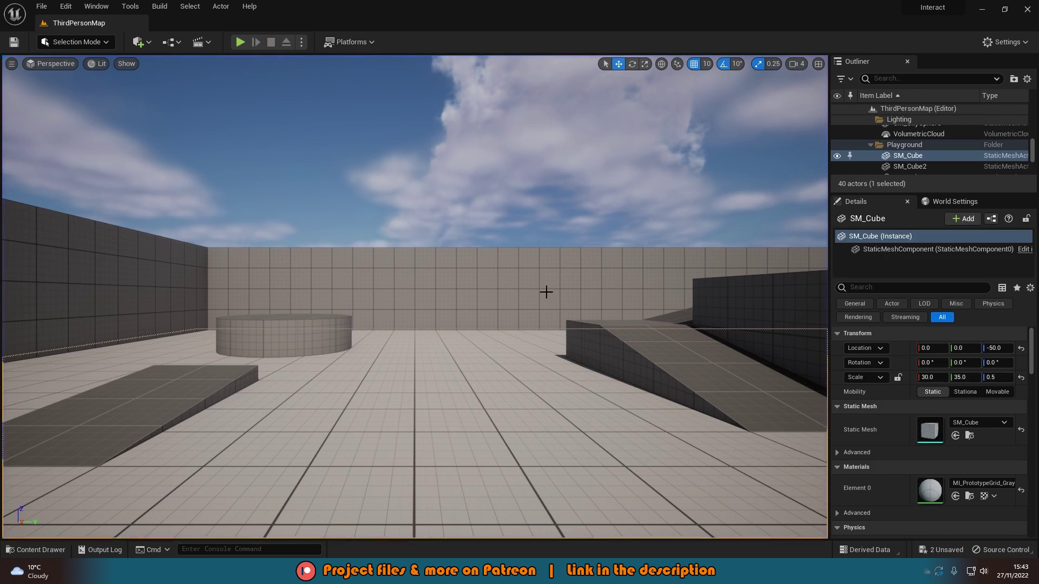
pyautogui.press('1')
pyautogui.press('Escape')
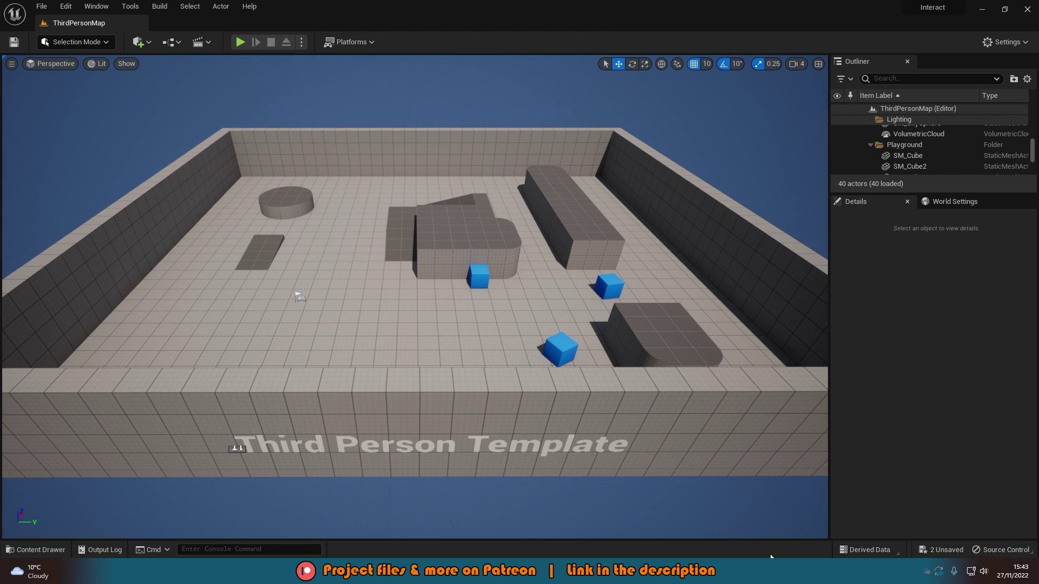
# Step: Return to the BP_ThirdPersonCharacter Event Graph and delete the Print String node
pyautogui.click(773, 568)
pyautogui.click(828, 511)
pyautogui.moveTo(513, 336); pyautogui.dragTo(486, 151)
pyautogui.press('Delete')
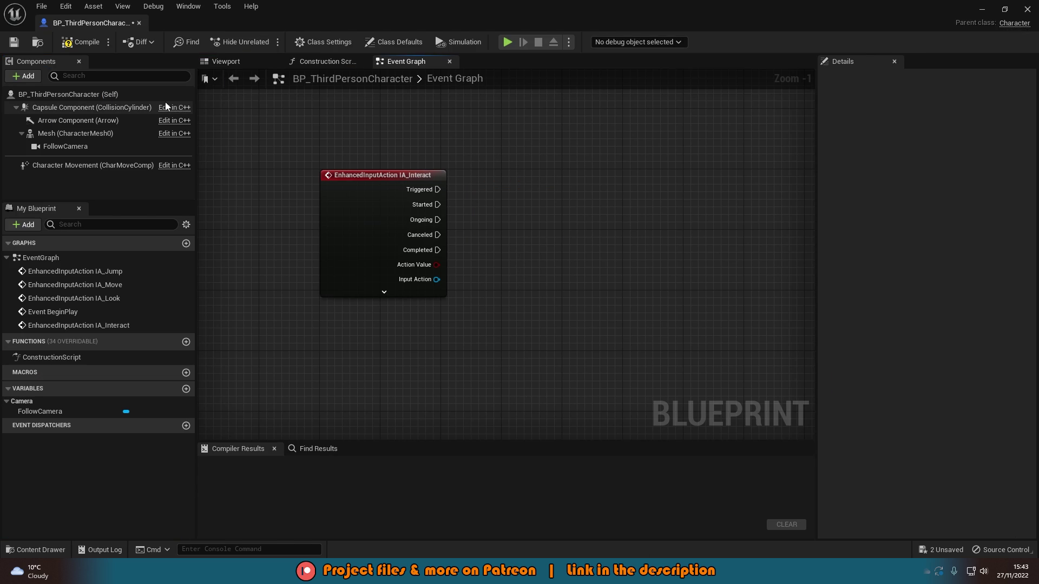